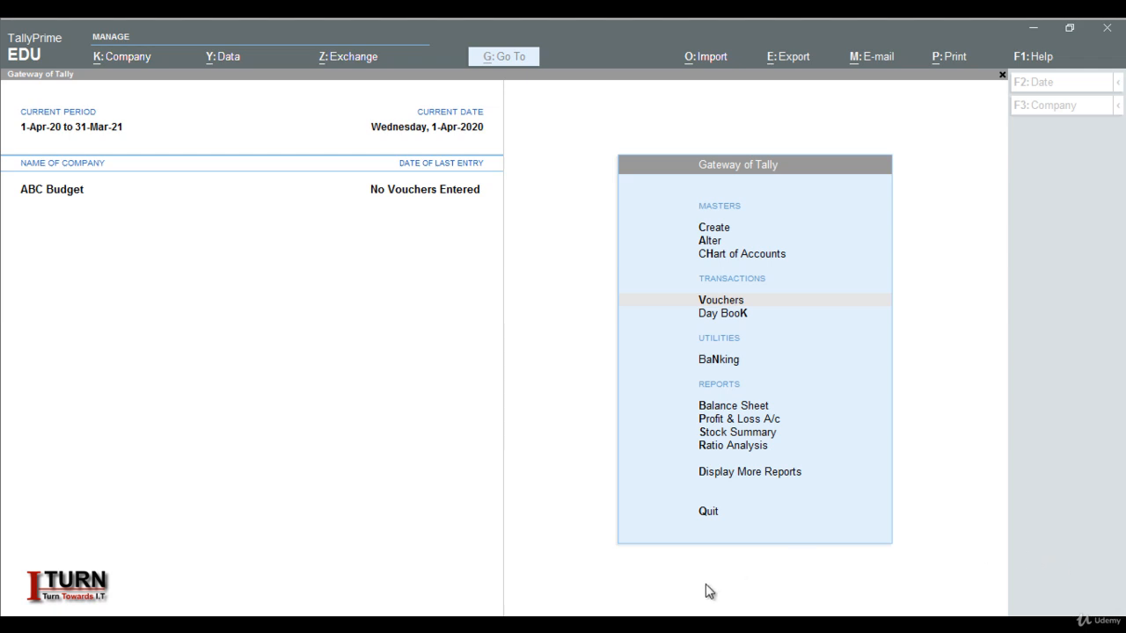
left_click(727, 255)
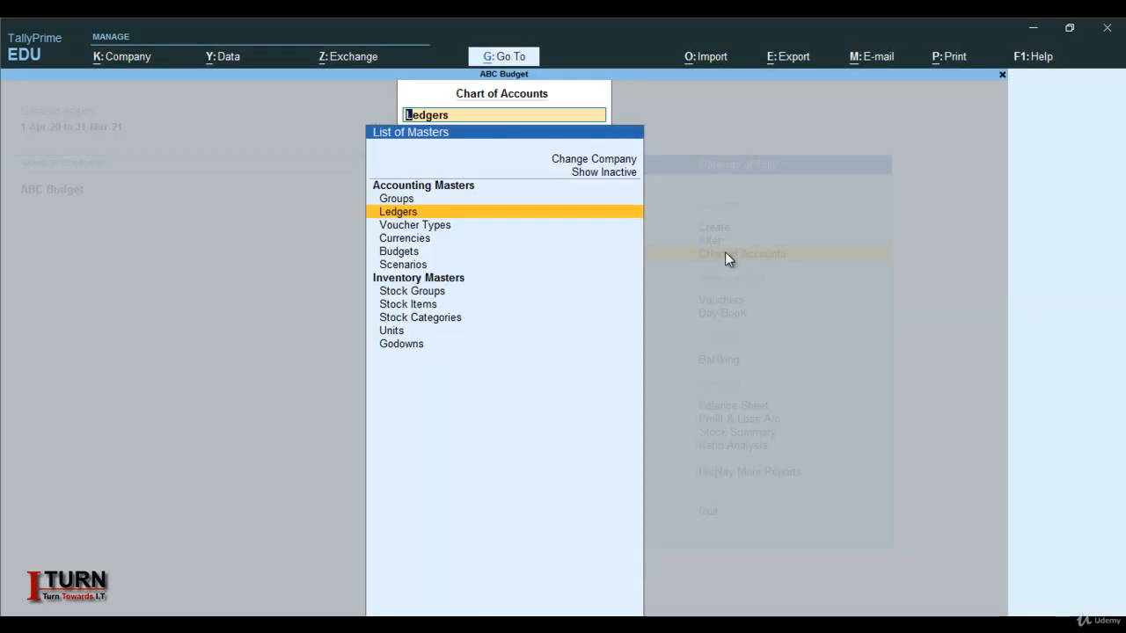
key("Escape")
key("Escape")
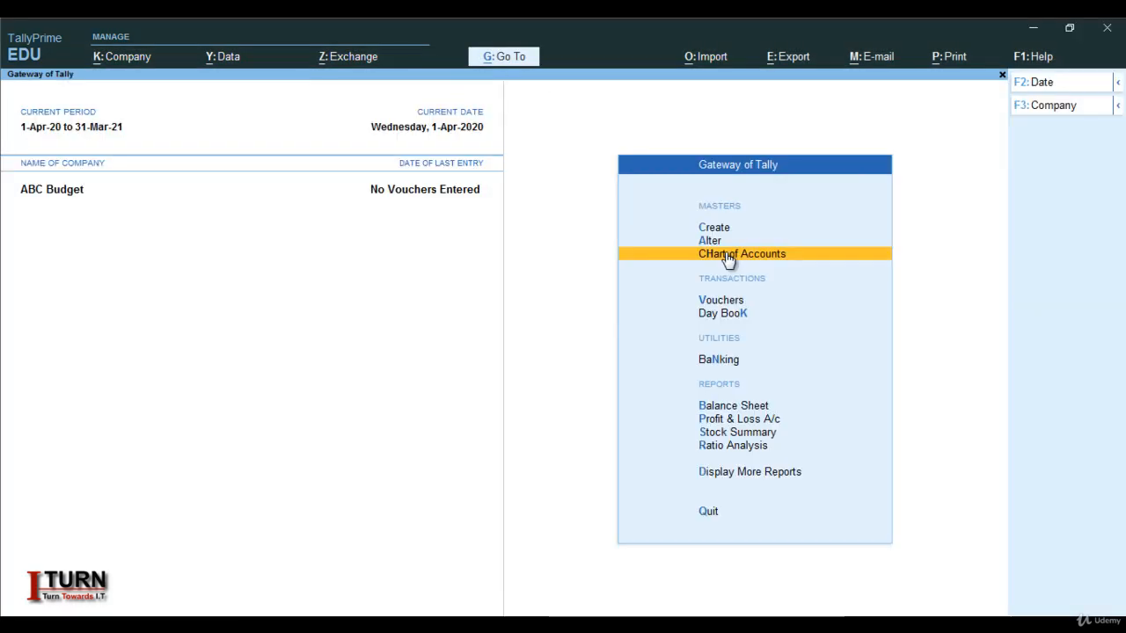
Create a ledger named Travel Exp under Indirect Expenses with the ledger type Not Applicable and no bank details.
key("Up")
key("Up")
key("Return")
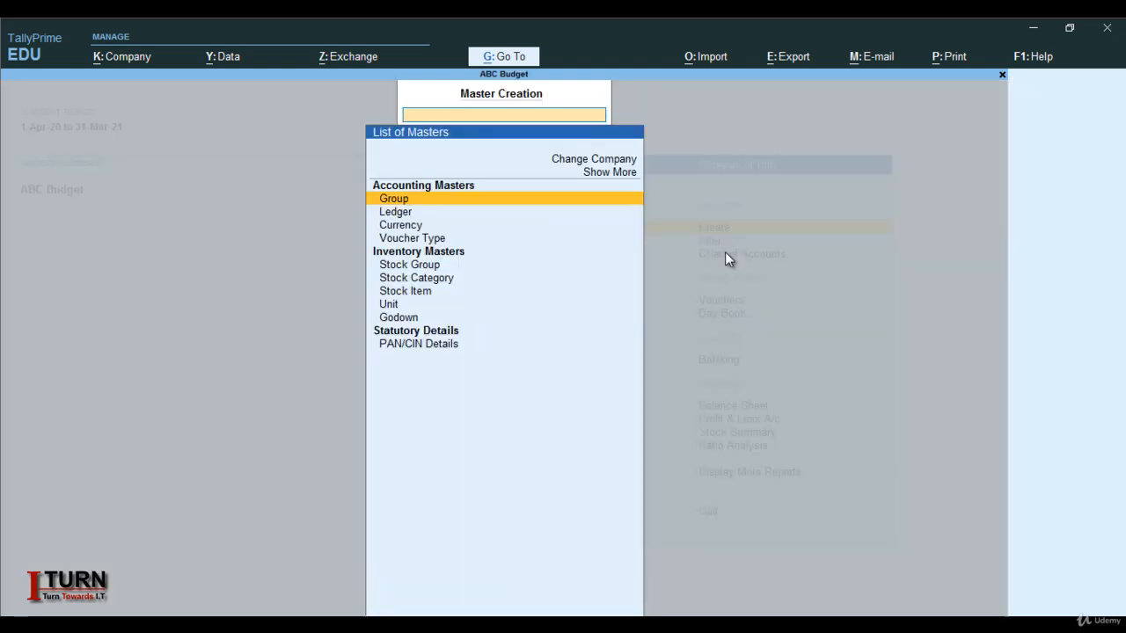
key("Down")
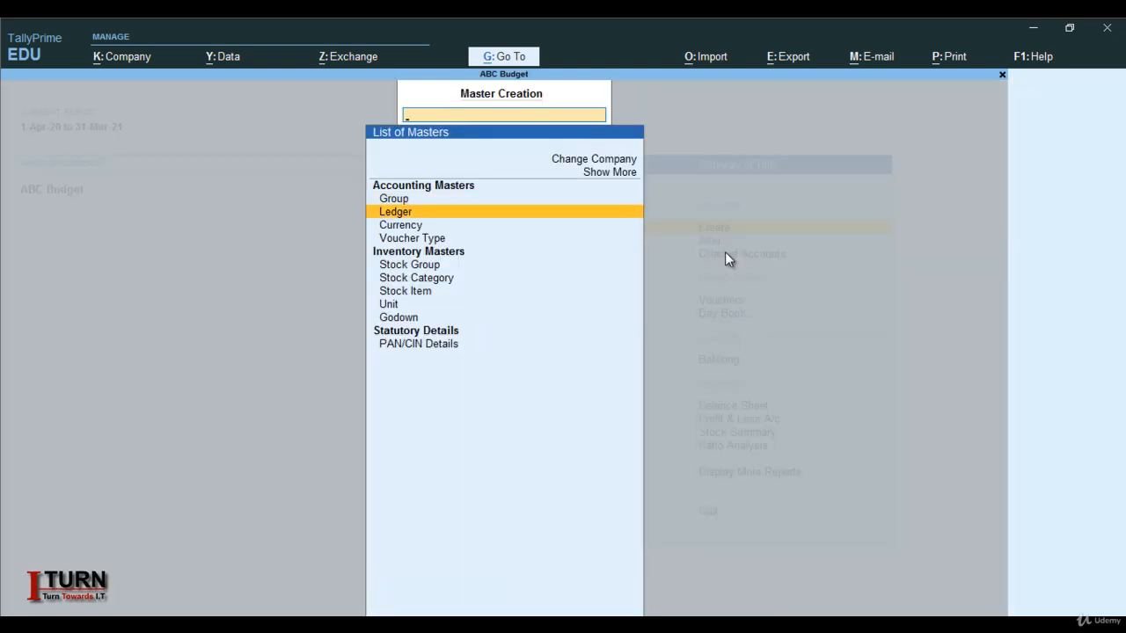
key("Return")
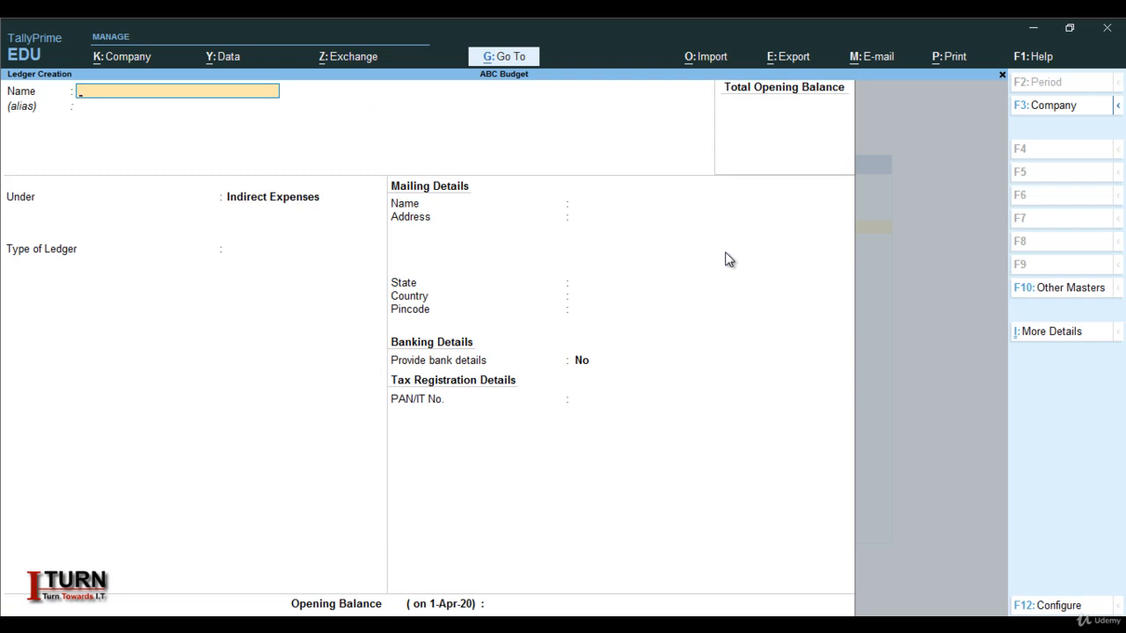
type("Travel Exp")
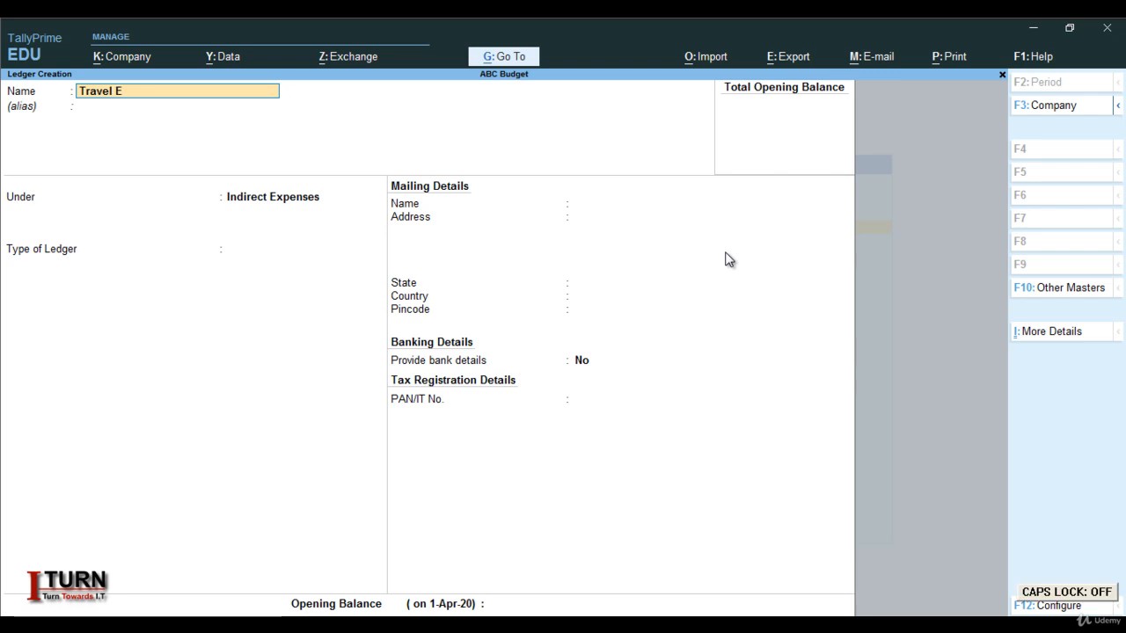
key("Return")
key("Return")
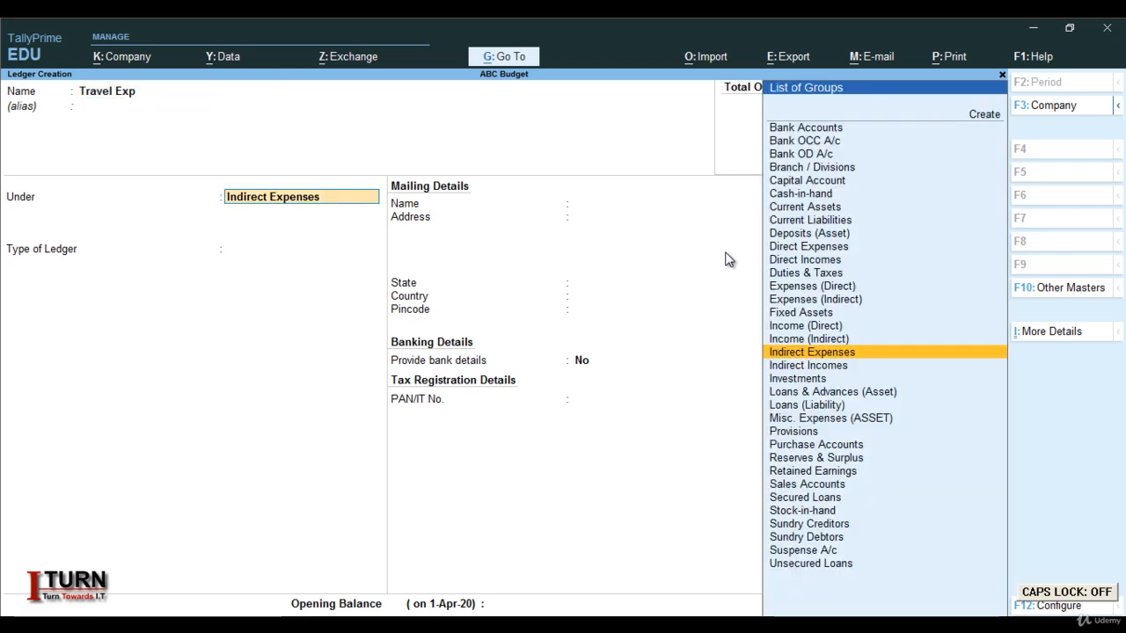
key("Return")
key("Return")
key("Return")
key("Return")
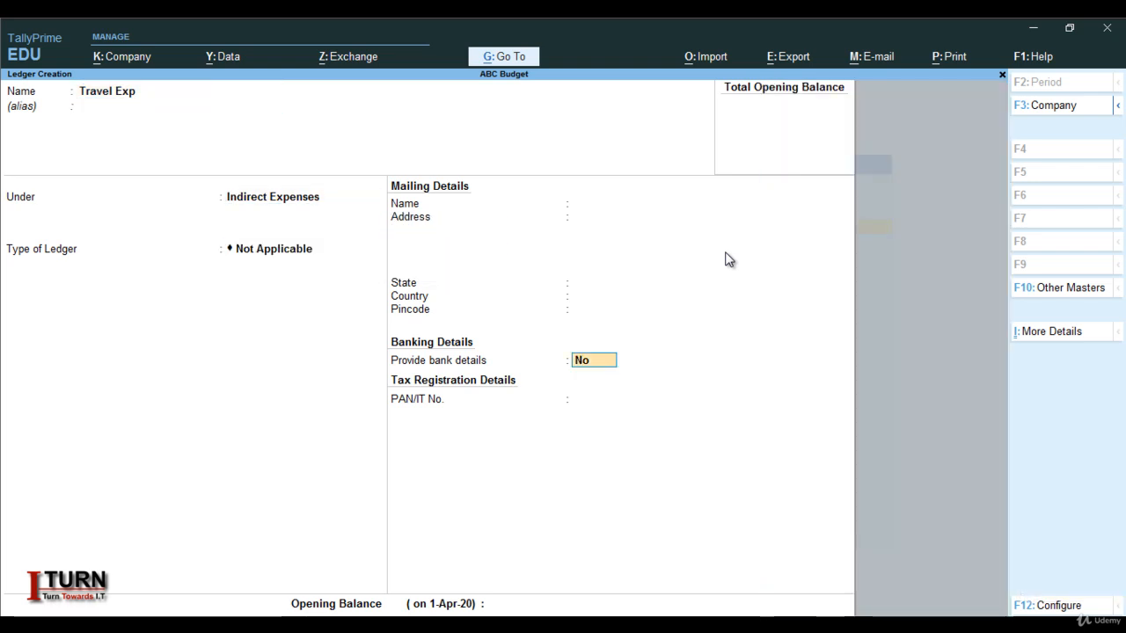
key("Return")
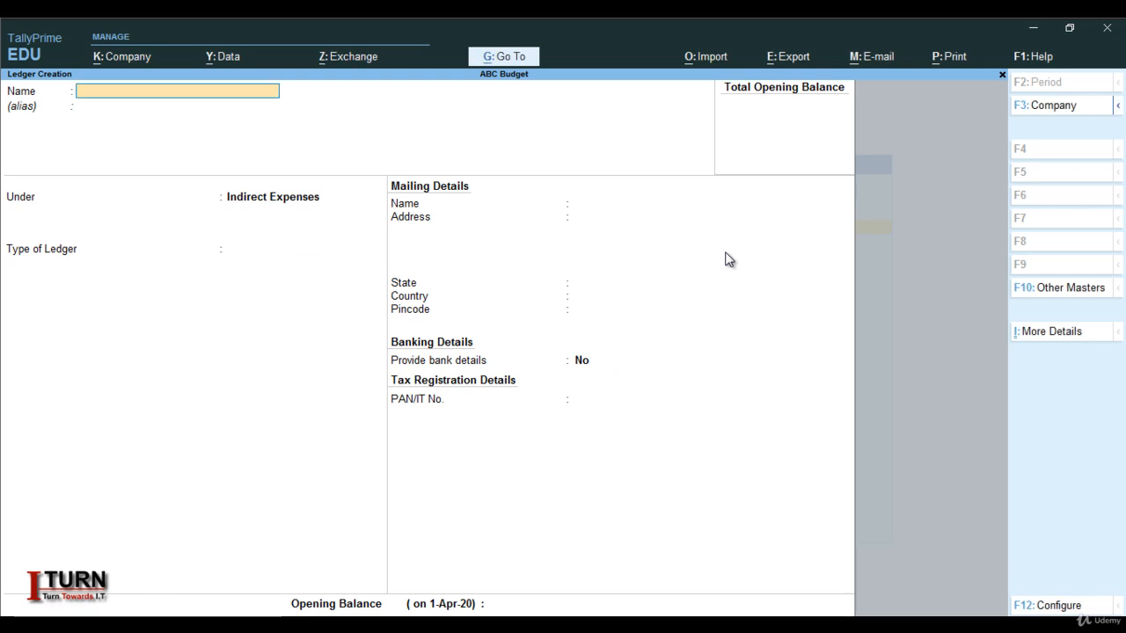
Create a ledger named Mobile Exp under Indirect Expenses with the ledger type Not Applicable and no bank details.
key("Caps_Lock")
type("M")
key("Caps_Lock")
type("obile")
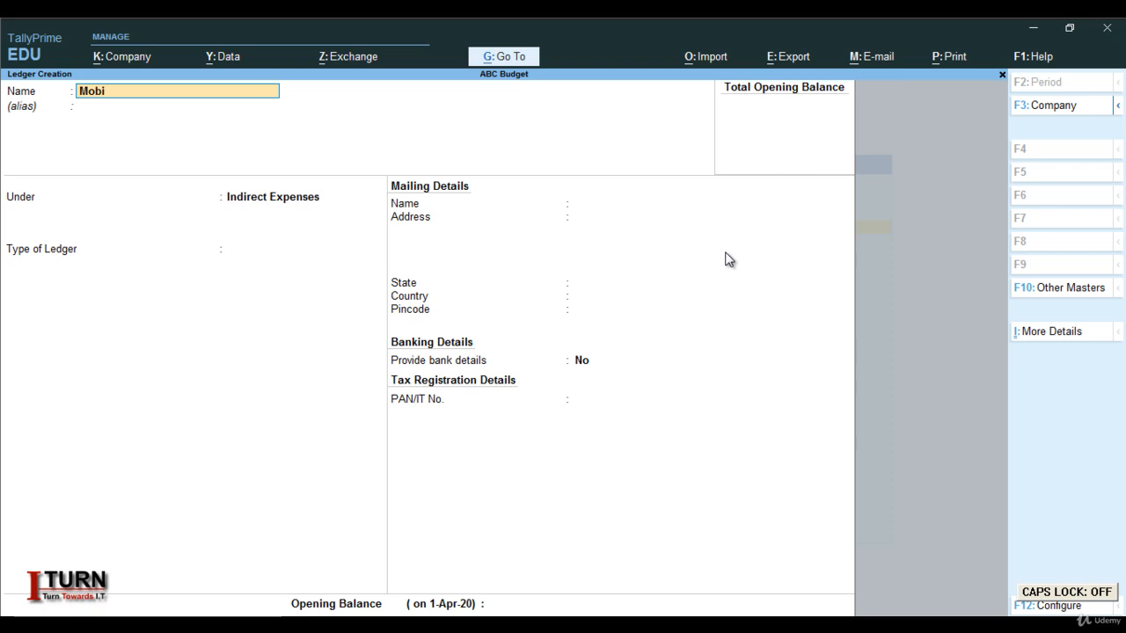
key("Caps_Lock")
type("E")
key("Caps_Lock")
type("xp")
key("Return")
key("Return")
key("Return")
key("Return")
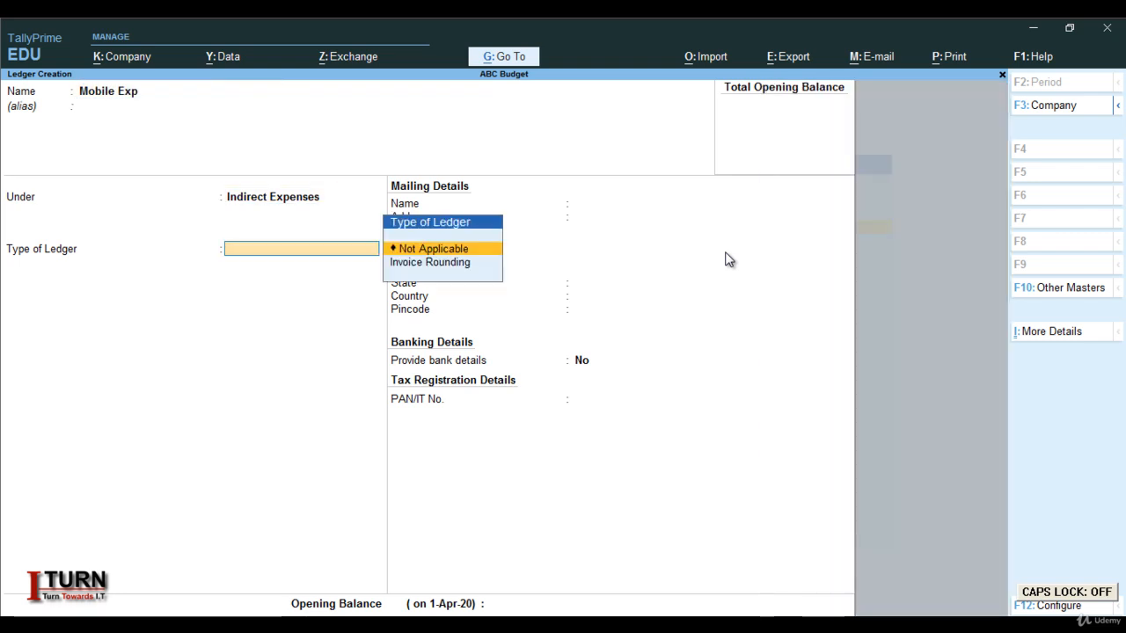
key("Return")
key("Return")
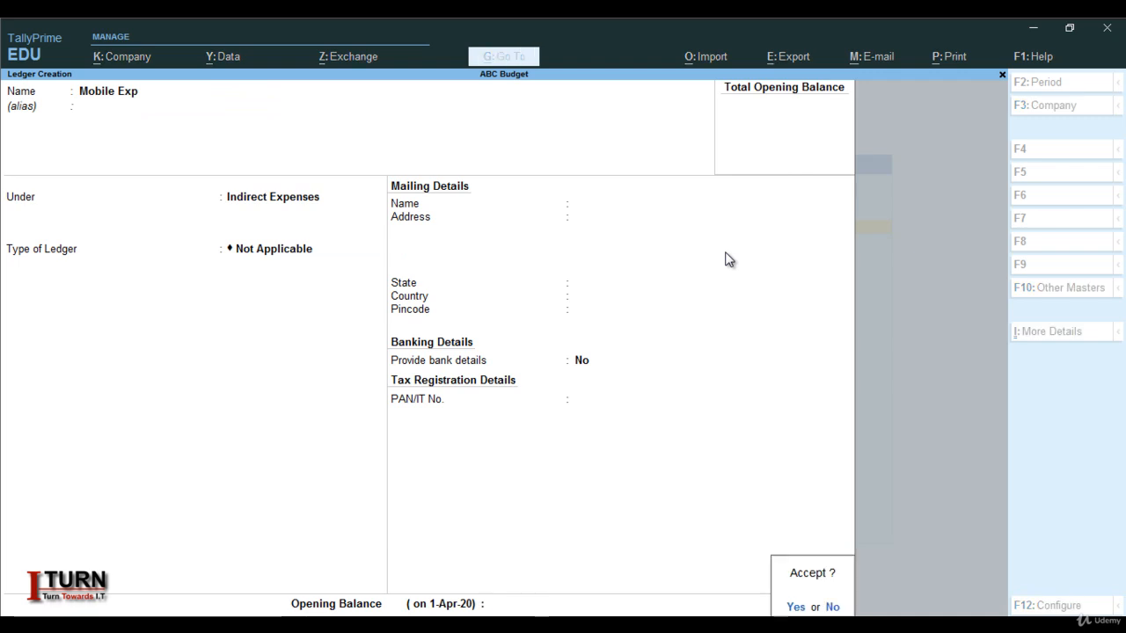
key("Return")
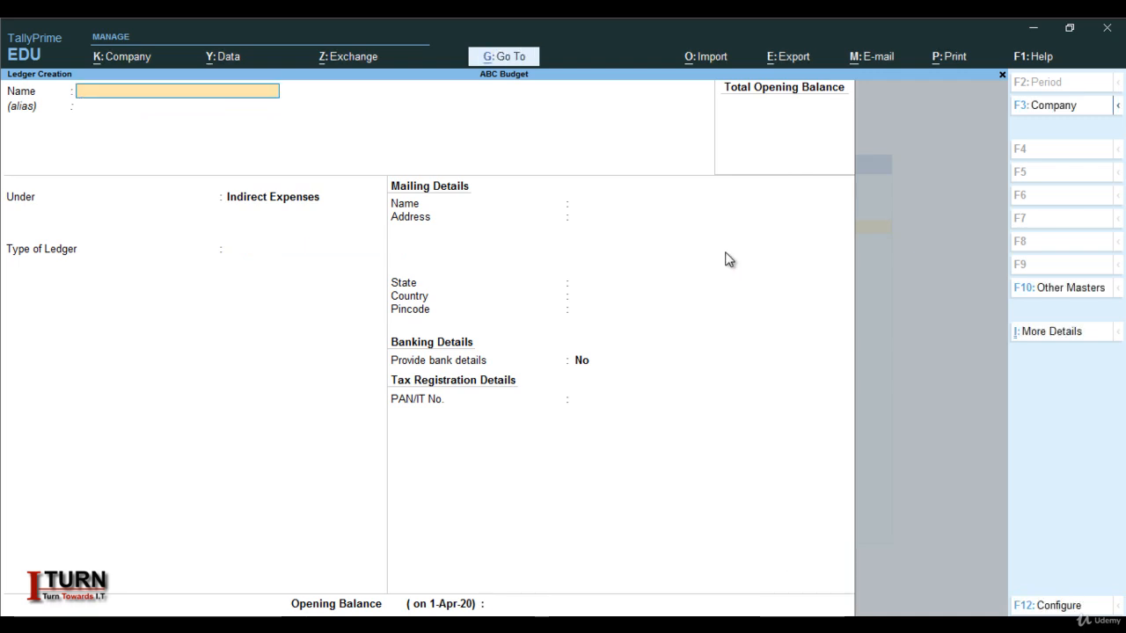
Create a ledger named Adv Exp under Indirect Expenses with the ledger type Not Applicable and no bank details.
key("Caps_Lock")
type("A")
key("Caps_Lock")
type("d")
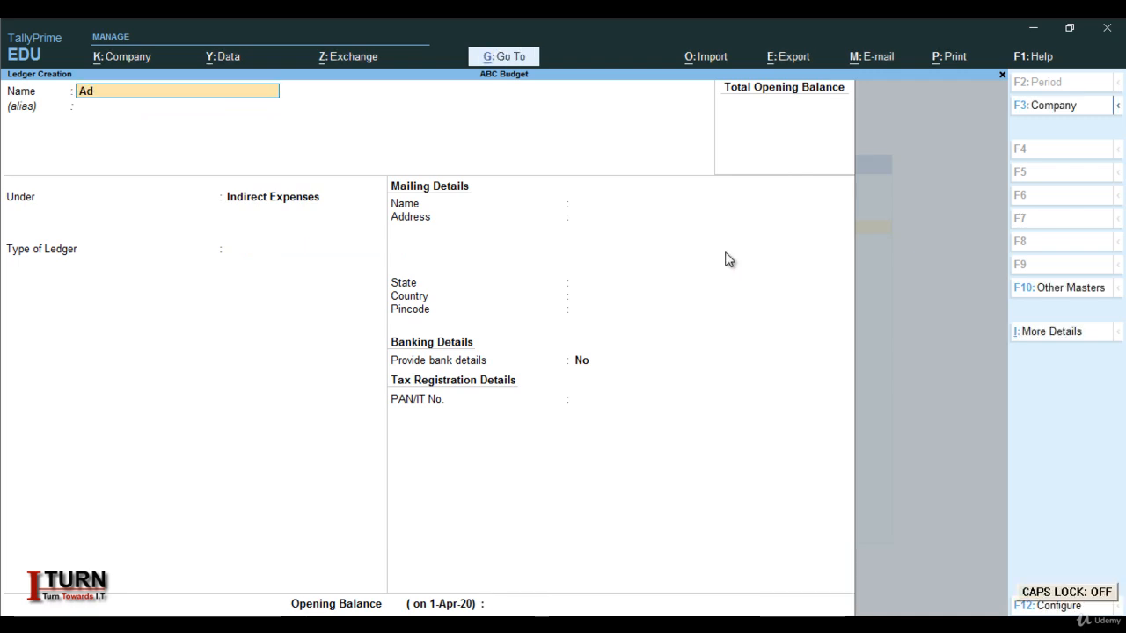
type("v")
key("Caps_Lock")
type("E")
key("Caps_Lock")
type("xp")
key("Return")
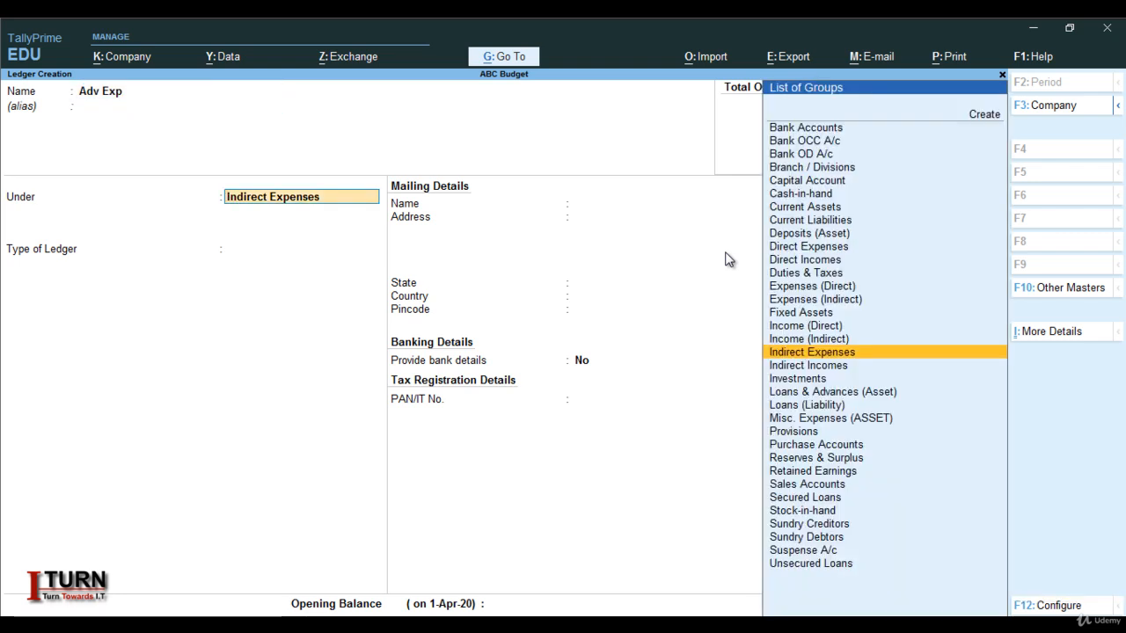
key("Return")
key("Return")
key("Return")
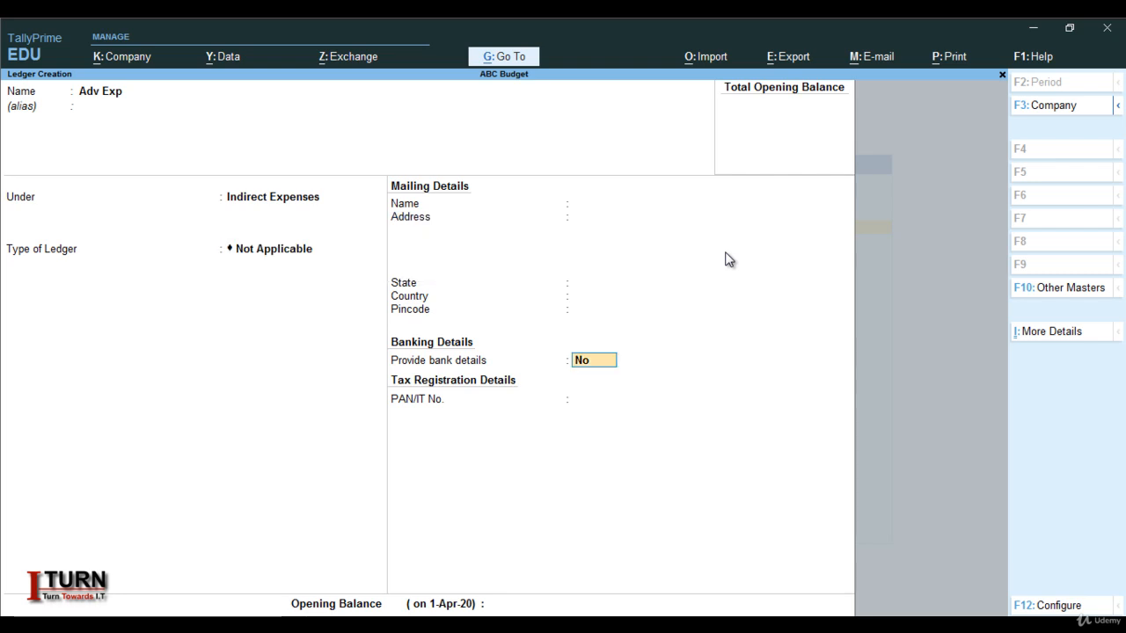
key("Return")
key("Return")
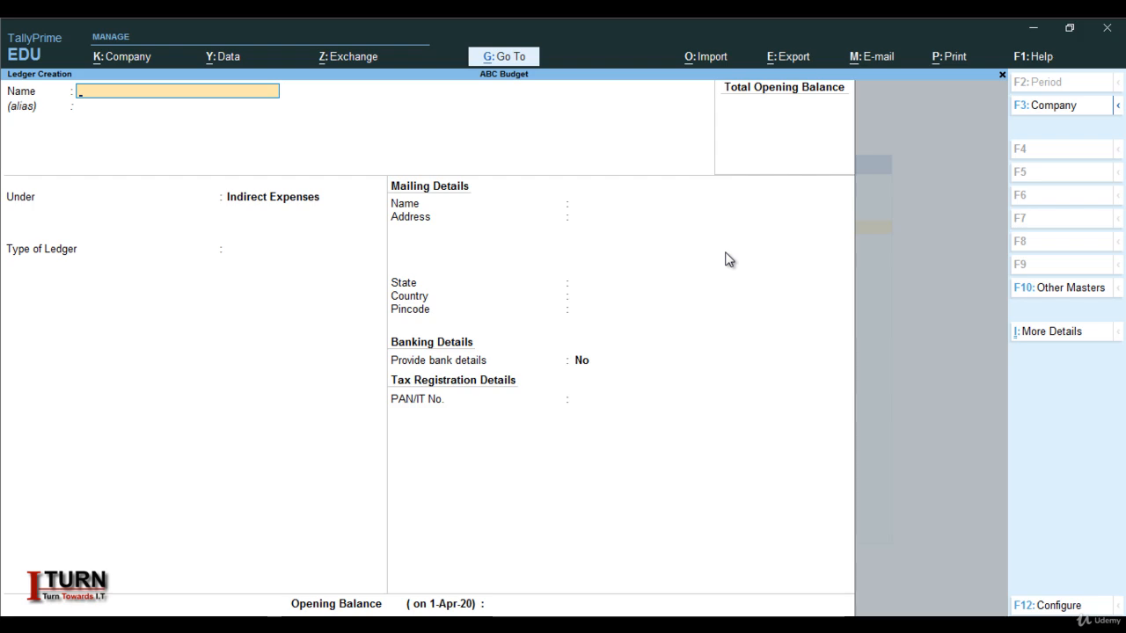
Leave ledger creation and start a new Budget master from the expanded list of masters.
key("Escape")
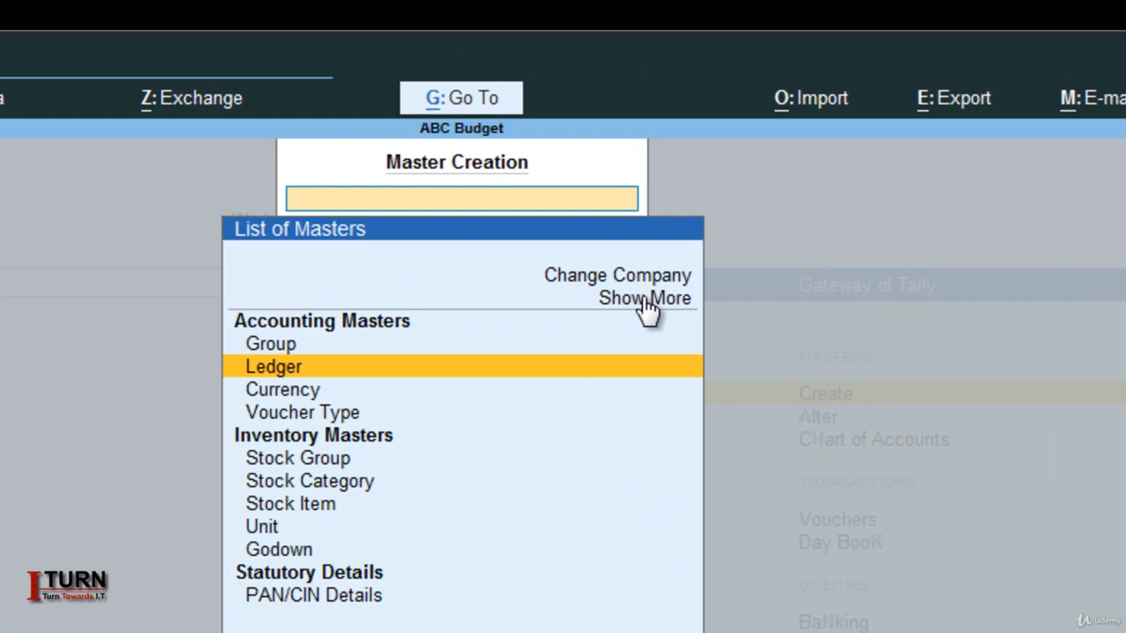
left_click(647, 300)
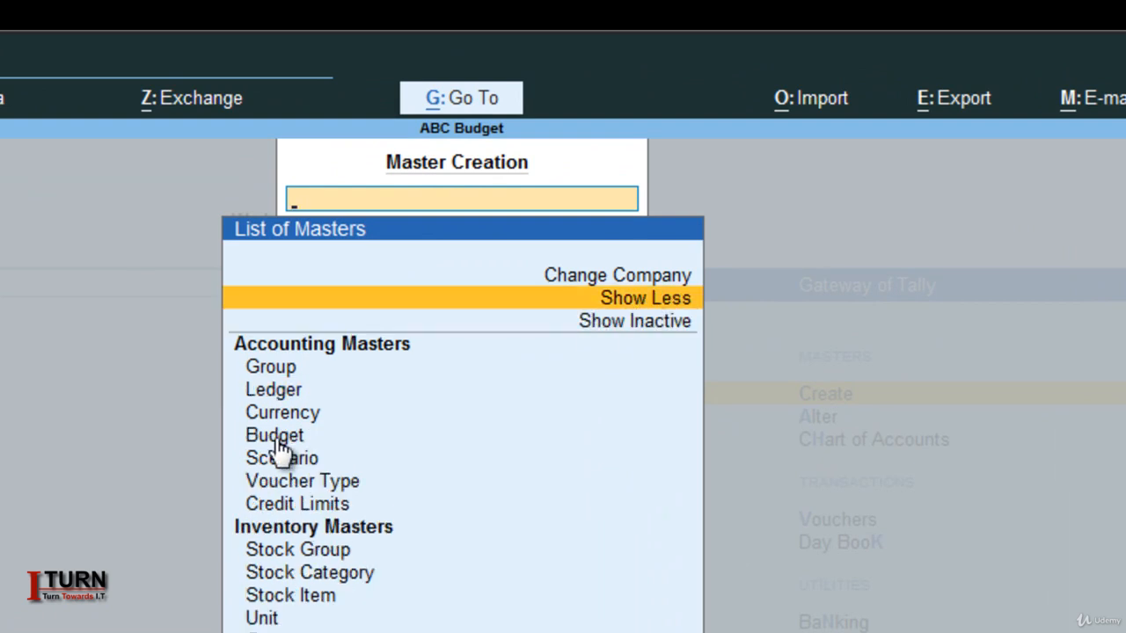
key("Down")
key("Down")
key("Down")
key("Down")
key("Down")
key("Down")
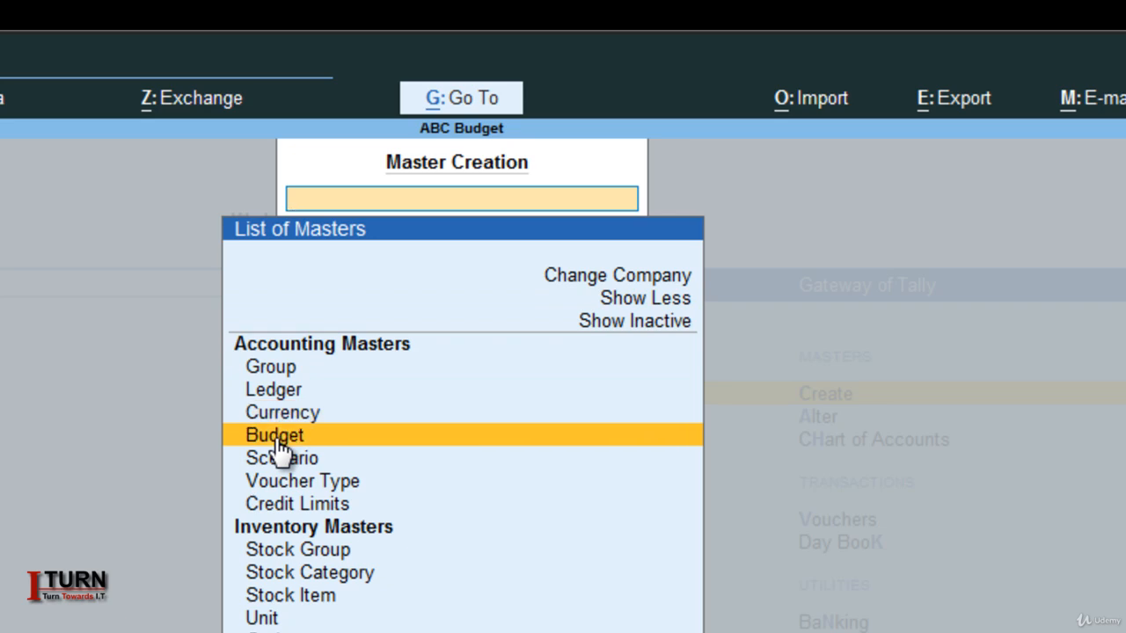
key("Return")
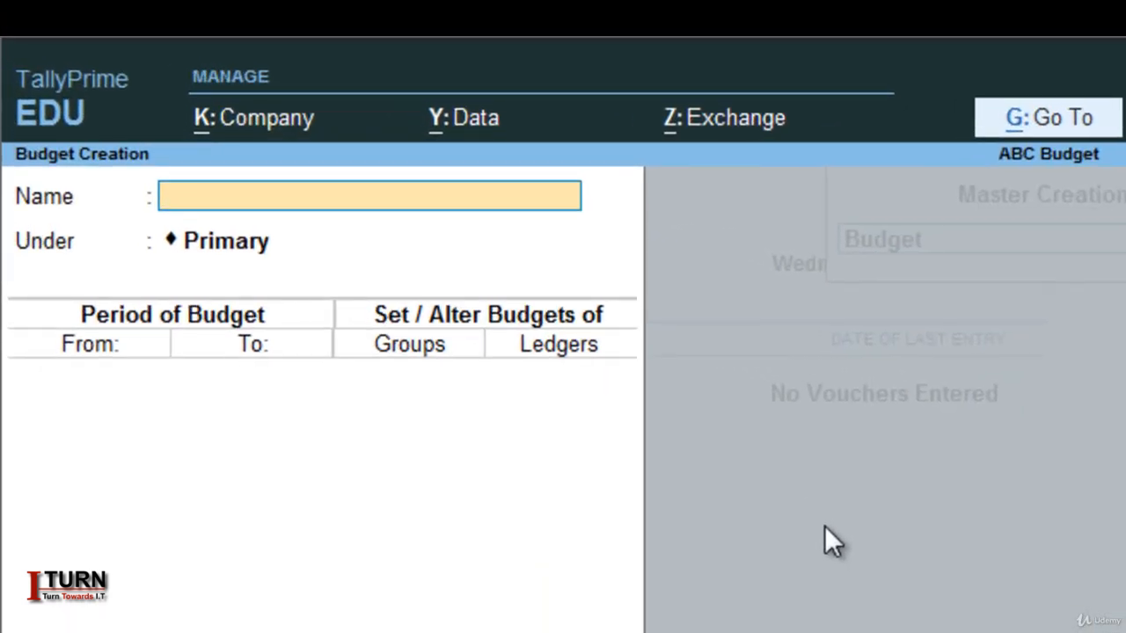
Name the budget Office Budget under Primary and set its period from 1-Apr-20 to 1-Jun-20.
type("Office")
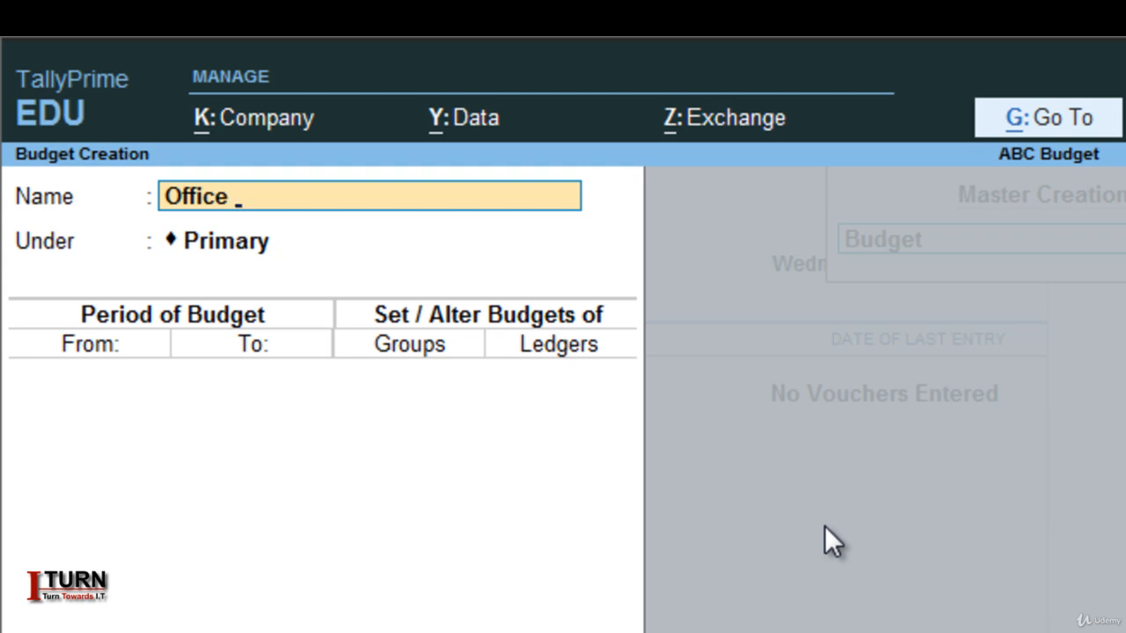
type(" Budget")
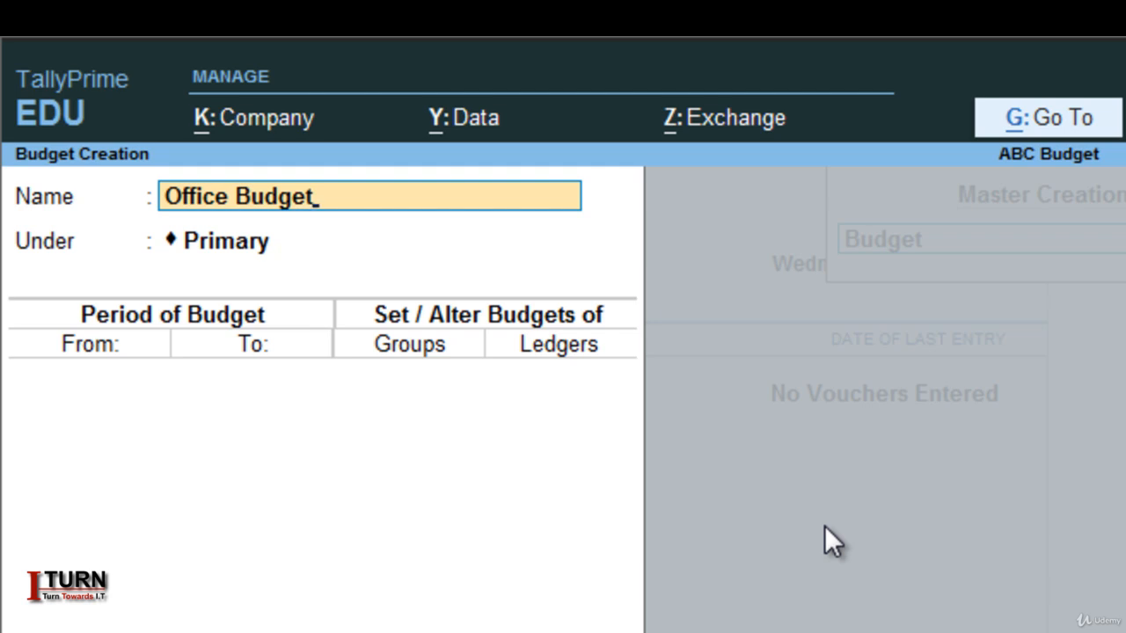
key("Return")
key("Return")
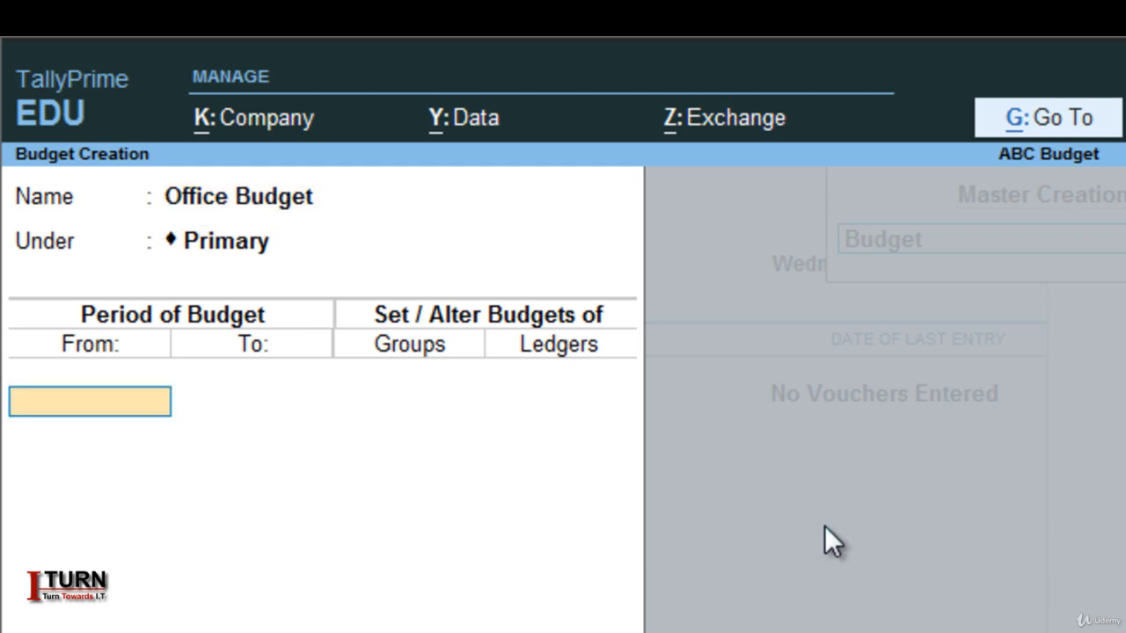
type("1-4")
key("Return")
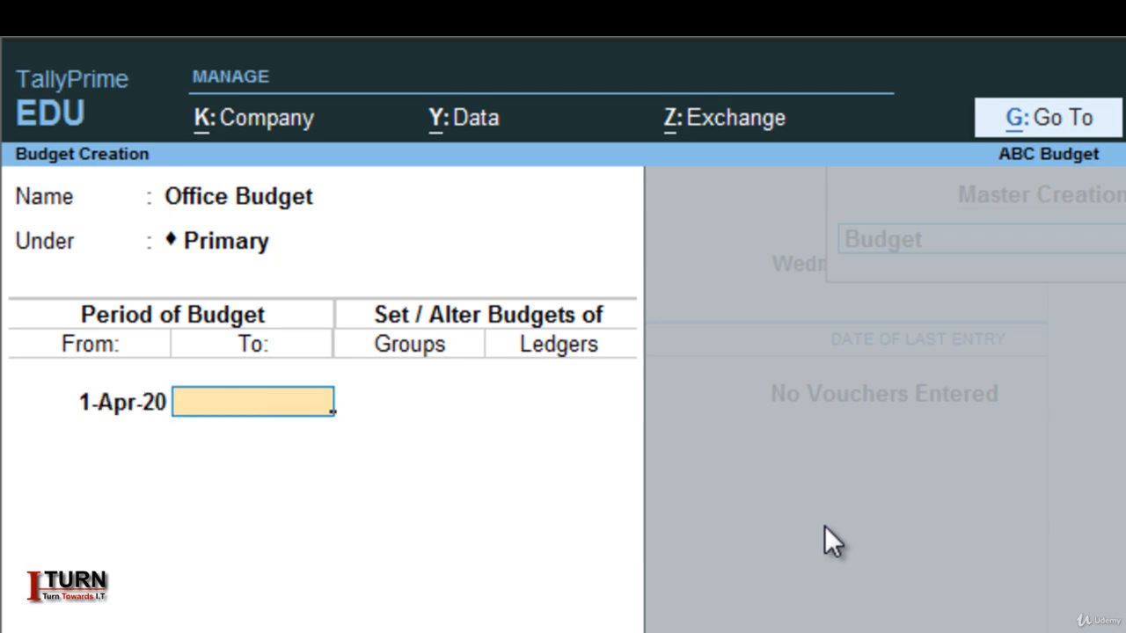
type("1-6")
key("Return")
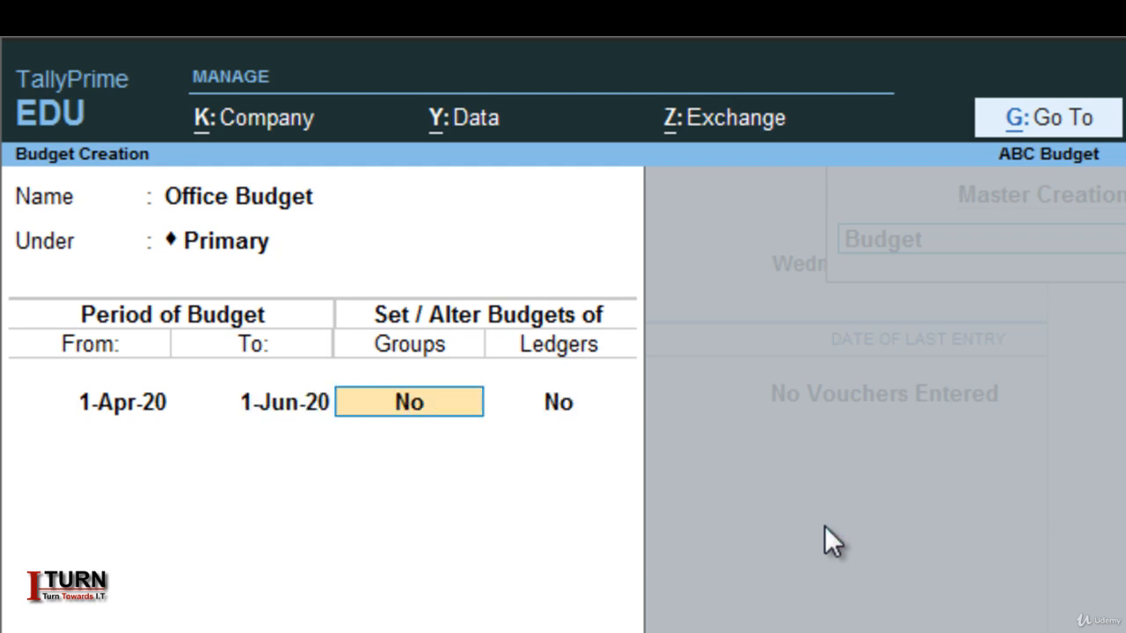
Enable group budgets and add Indirect Expenses, budgeted On Closing Balance with an amount of 80000.
type("y")
key("Return")
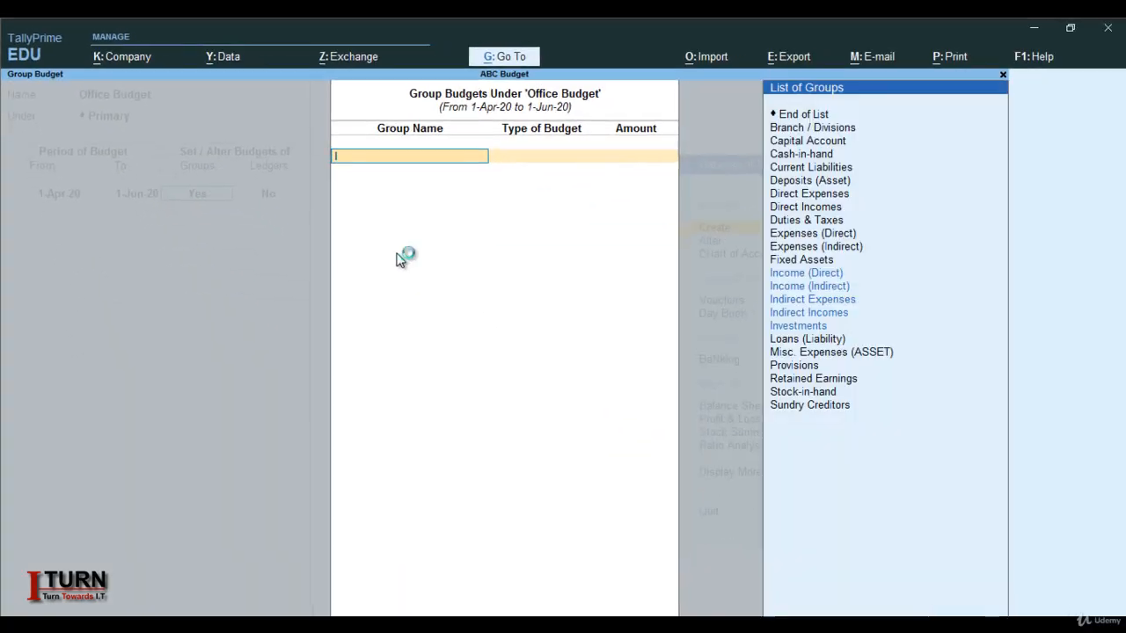
type("In")
key("Down")
key("Down")
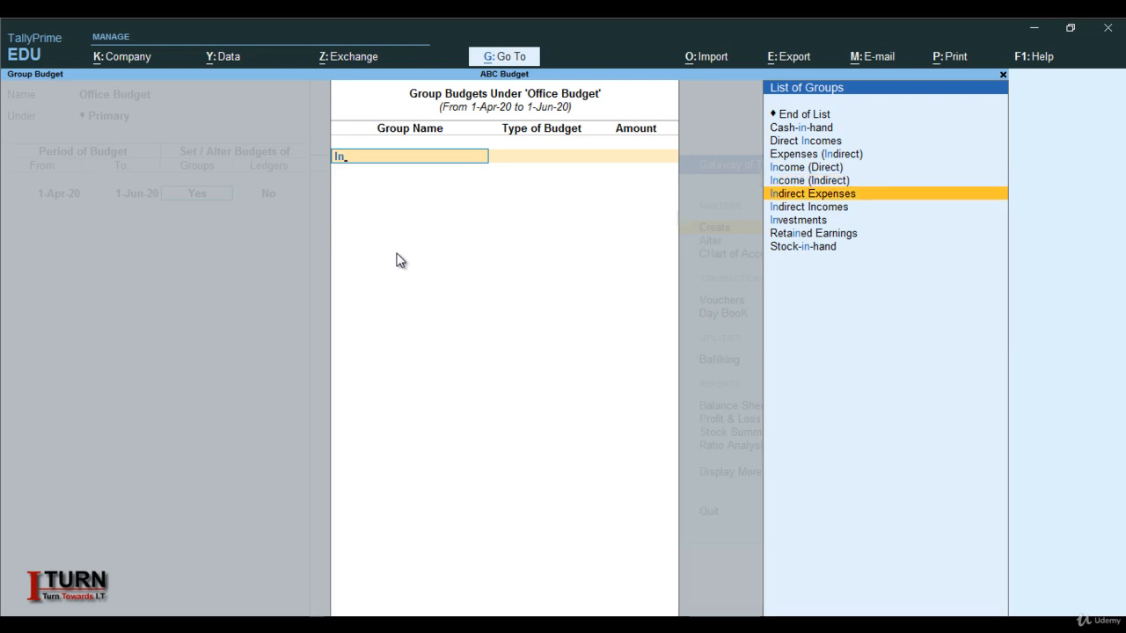
key("Return")
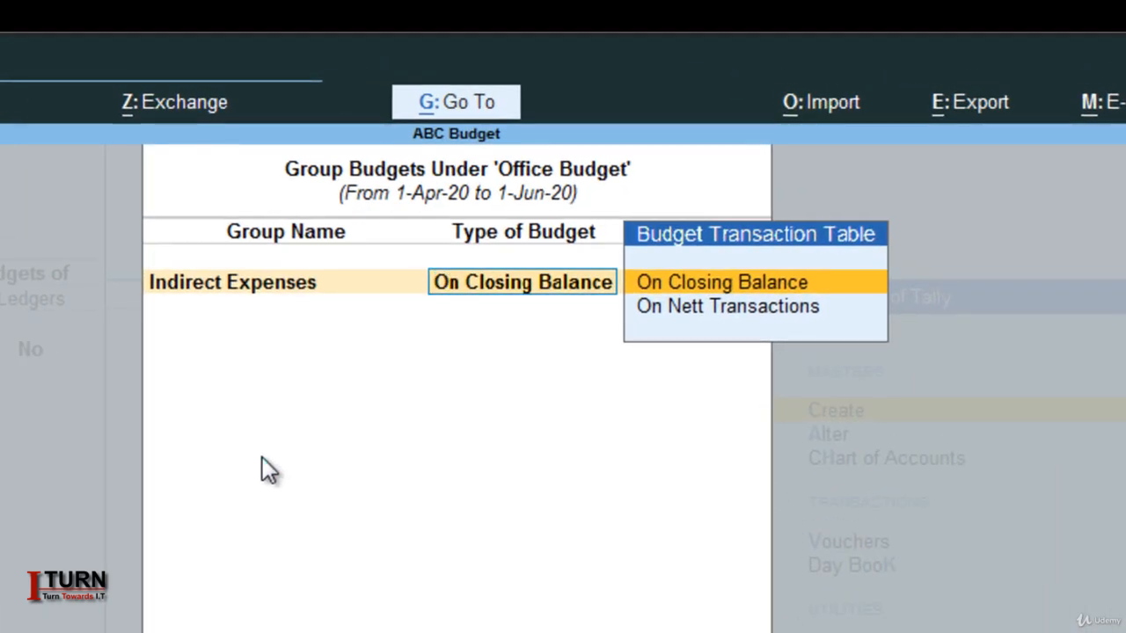
key("Return")
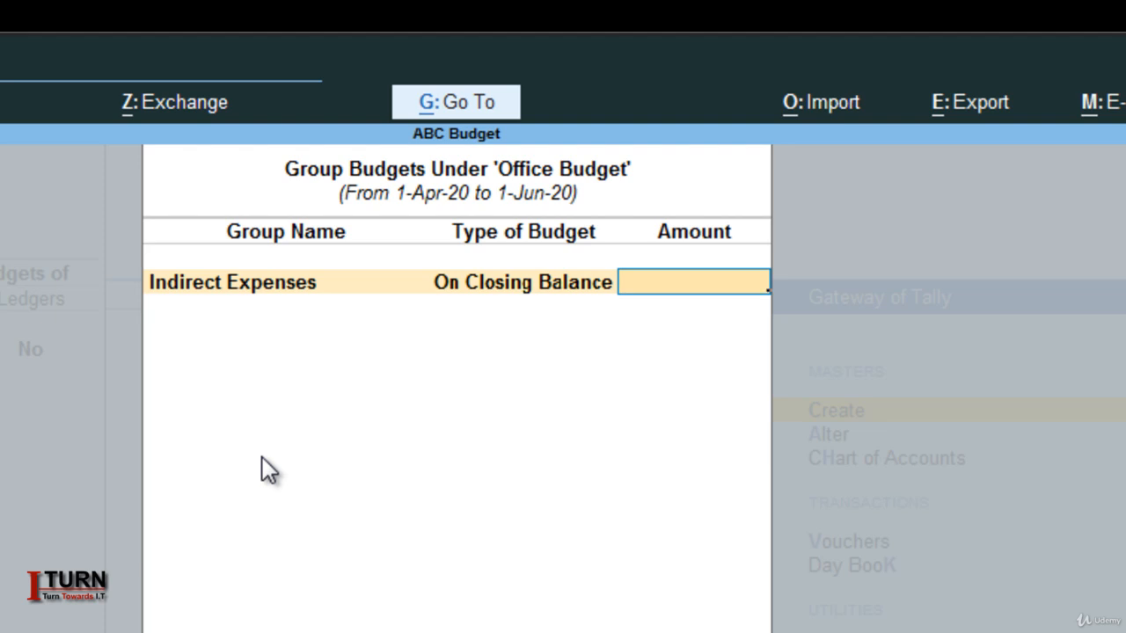
type("80,")
type("0000")
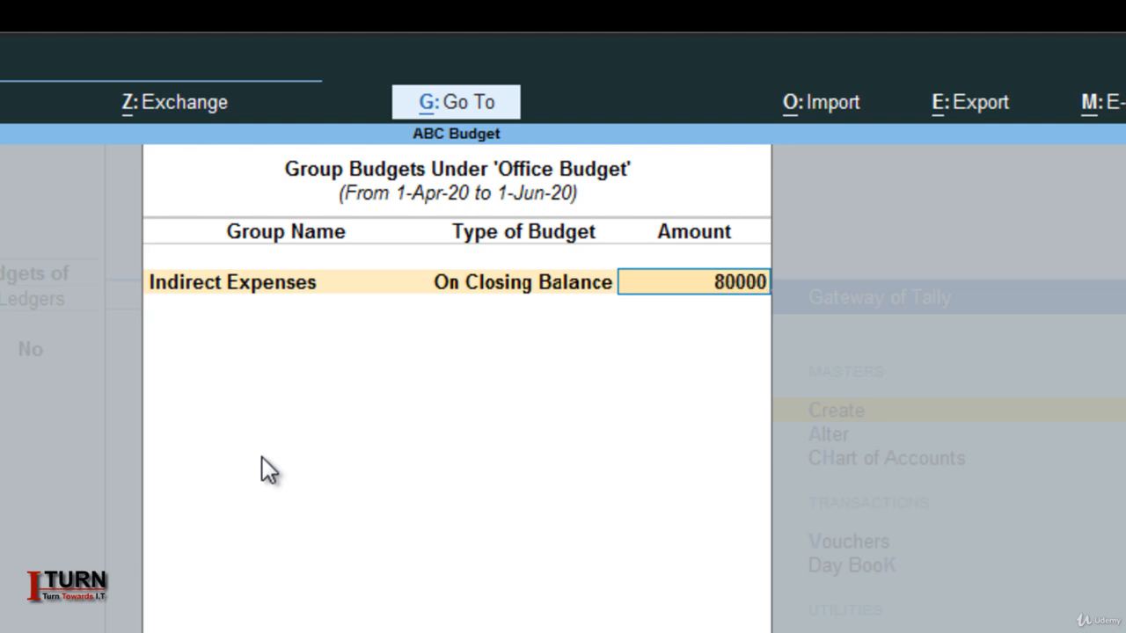
key("Return")
key("Return")
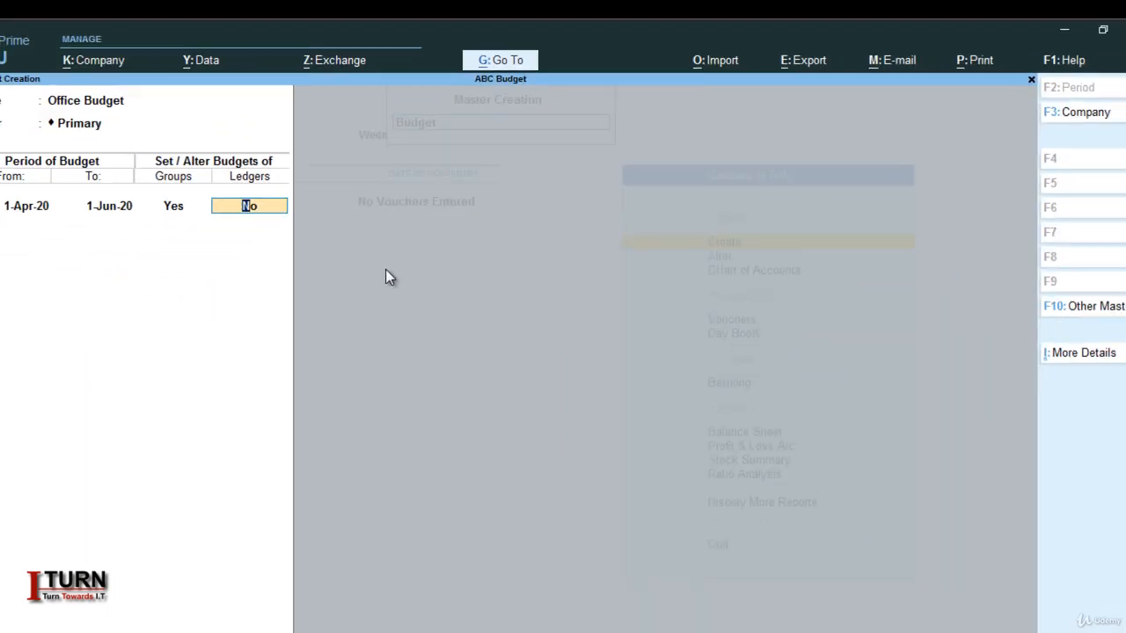
Enable ledger budgets for Office Budget and add Travel Exp, budgeted On Closing Balance with an amount of 20.
type("y")
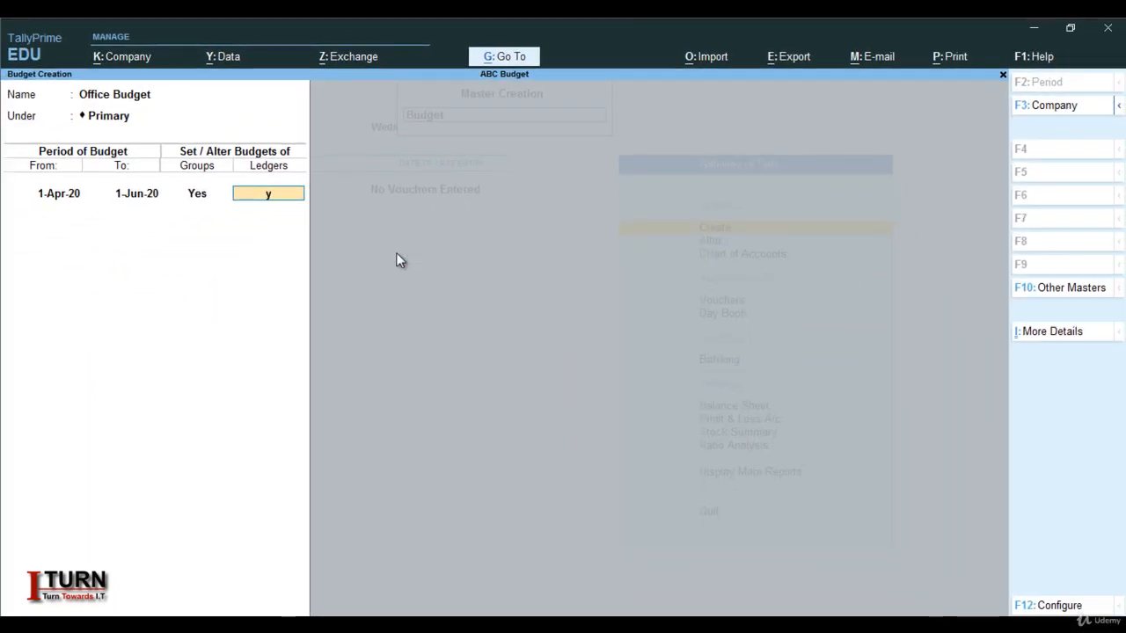
key("Return")
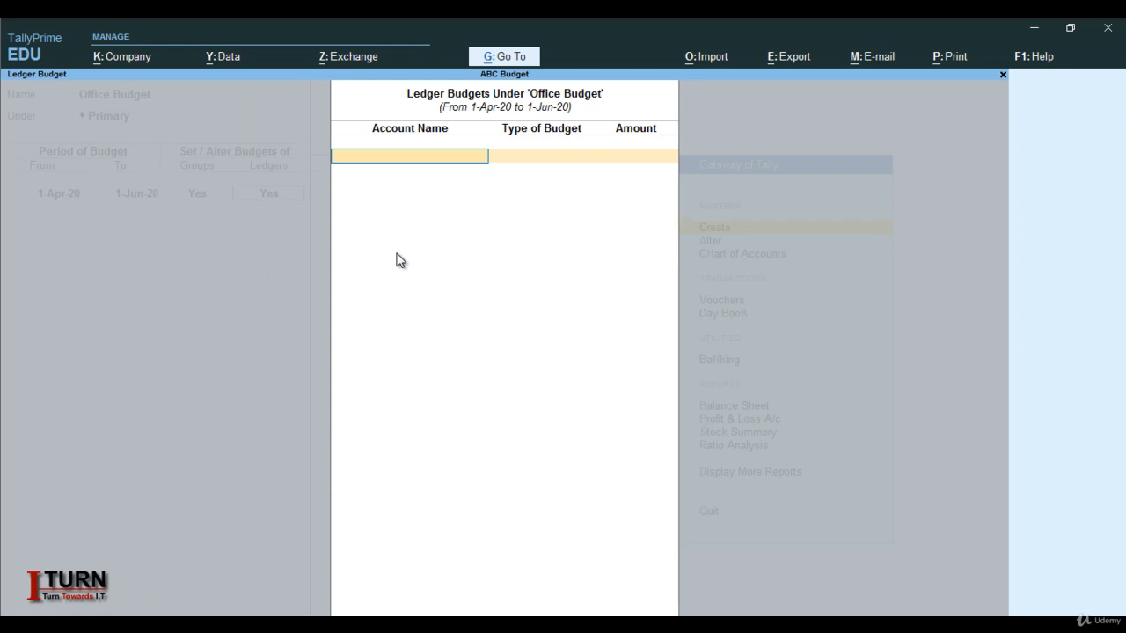
type("T")
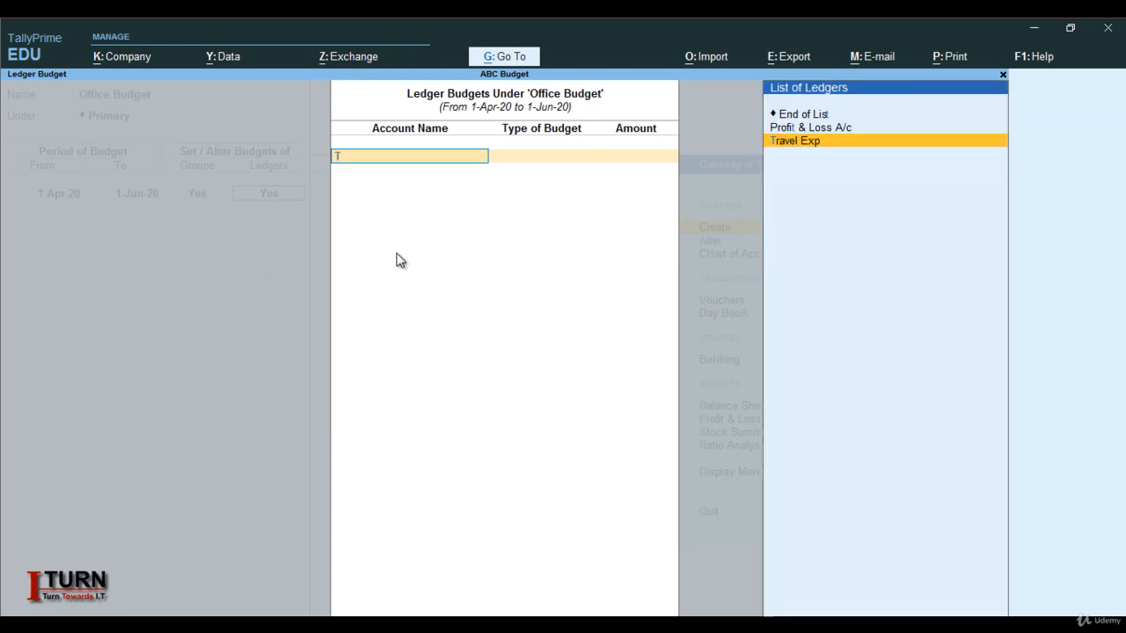
key("Return")
key("Return")
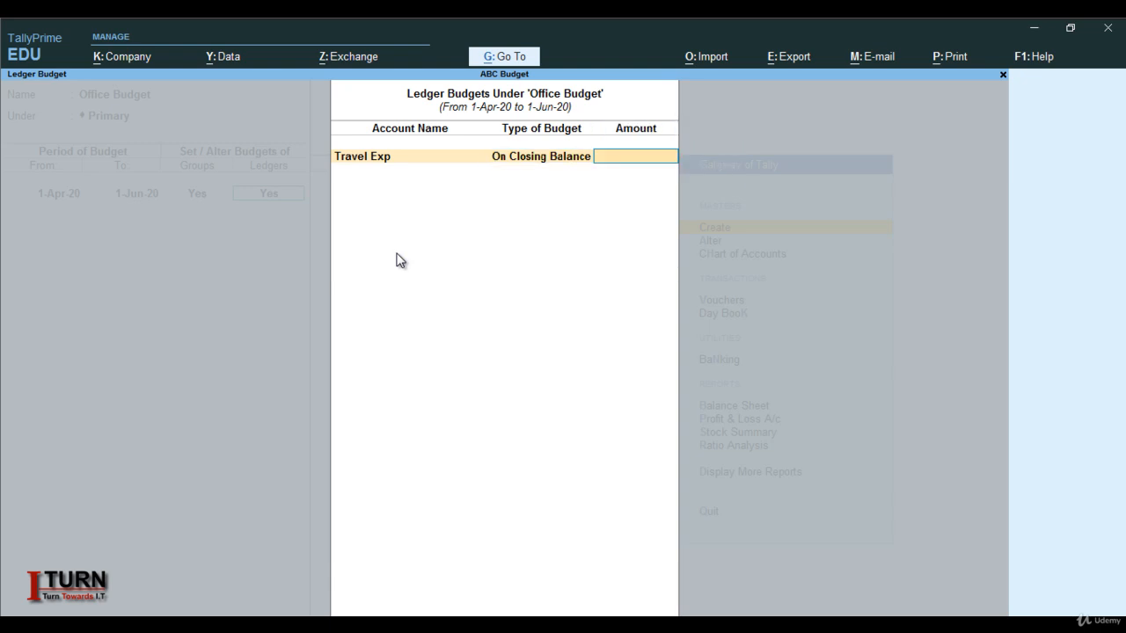
type("20")
key("Return")
Go back to the Travel Exp ledger budget and correct its amount to 20000, keeping On Closing Balance.
key("Return")
key("BackSpace")
key("Return")
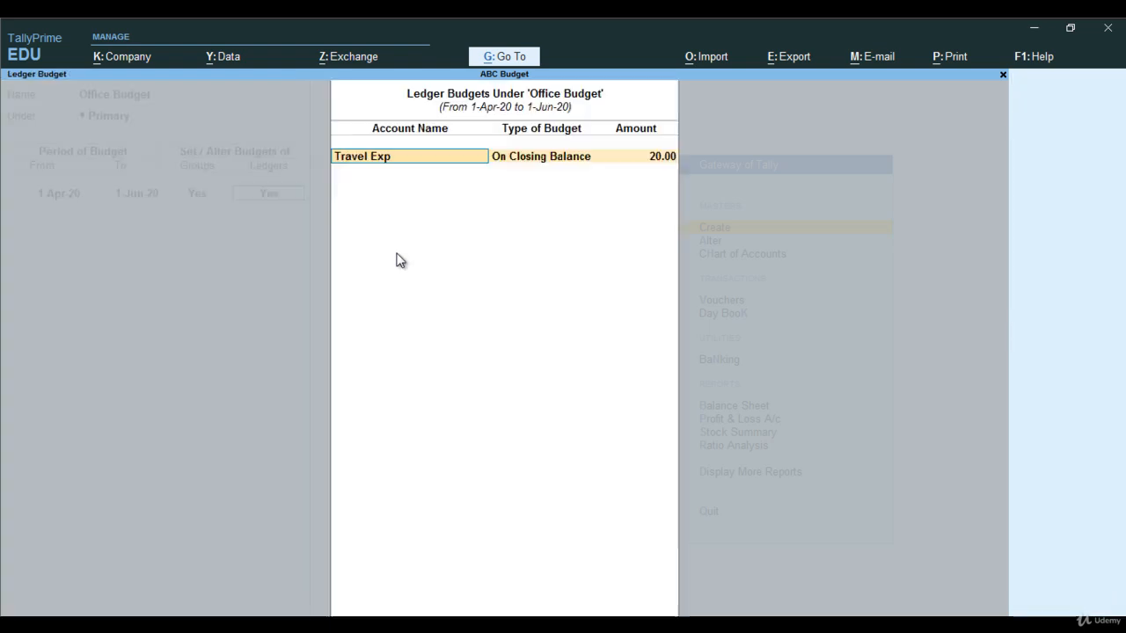
key("Return")
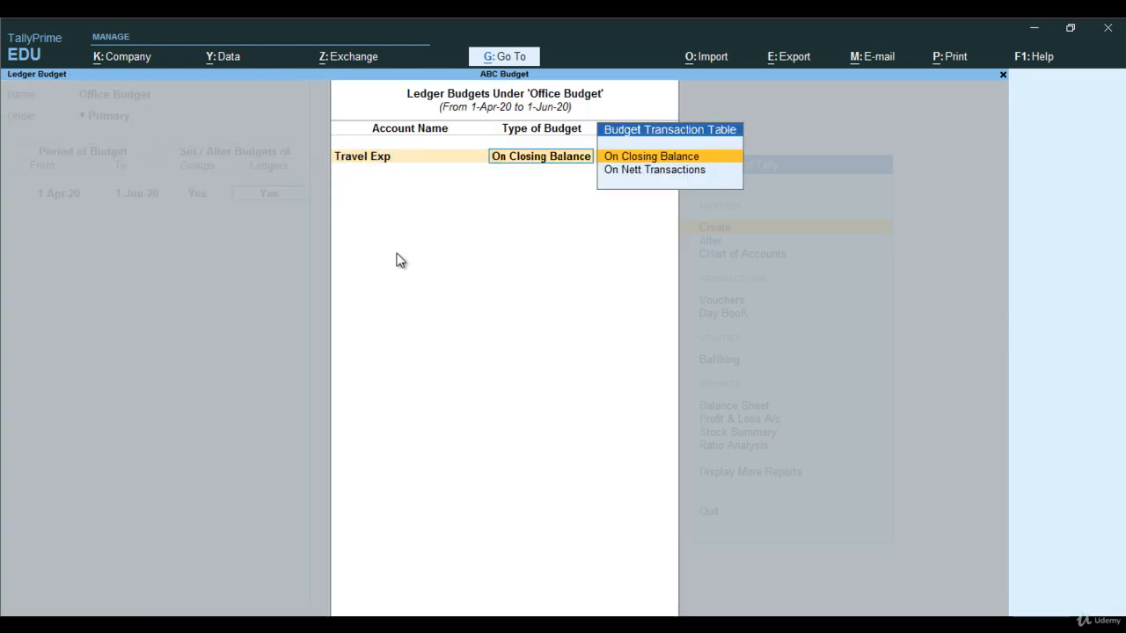
key("Return")
type("2")
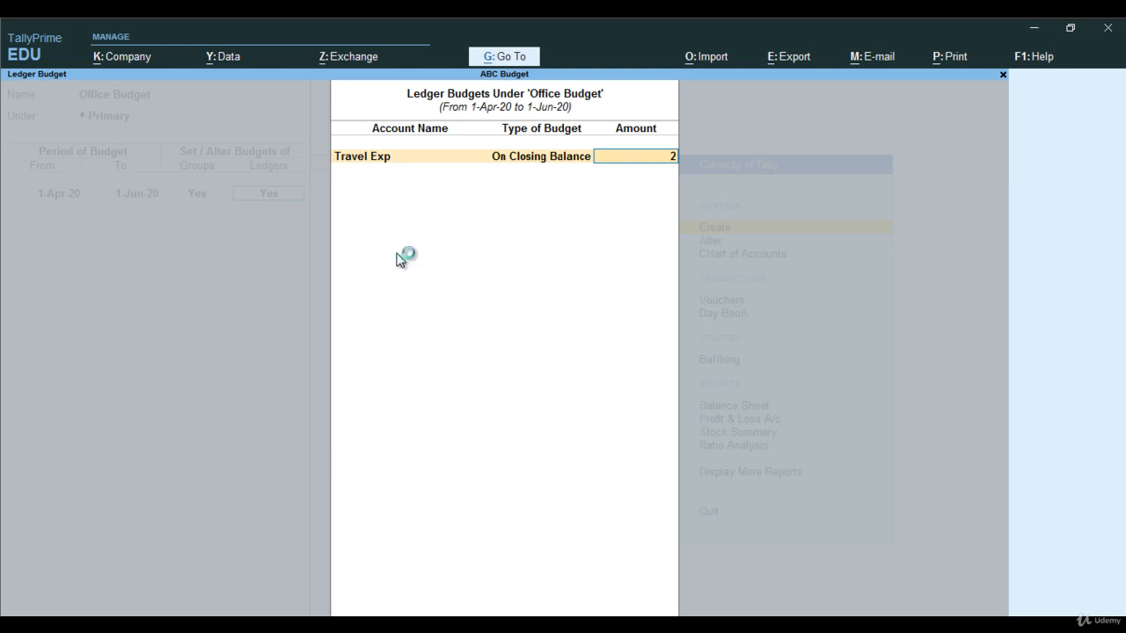
type("0000")
key("Return")
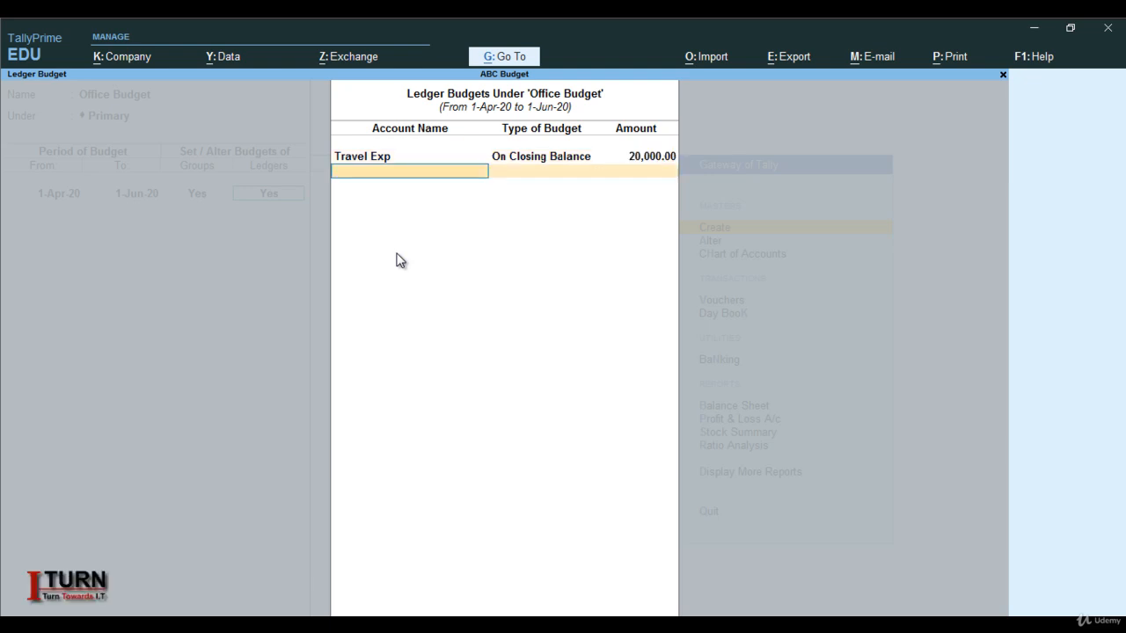
Add Mobile Exp to the ledger budgets, budgeted On Closing Balance with an amount of 30000.
type("Mob")
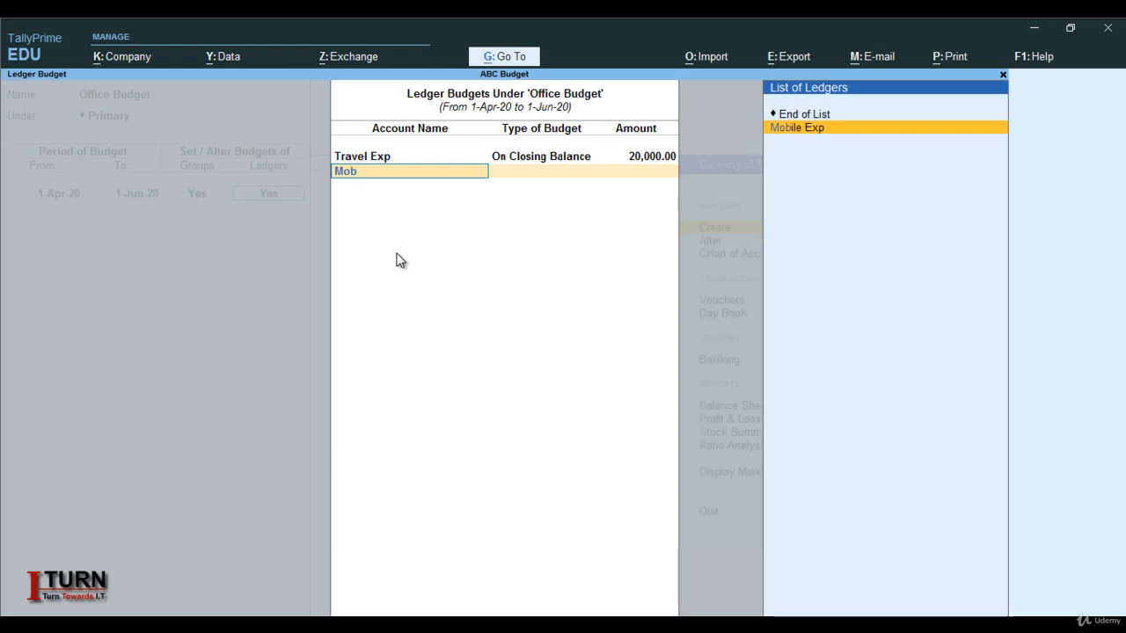
key("Return")
key("Return")
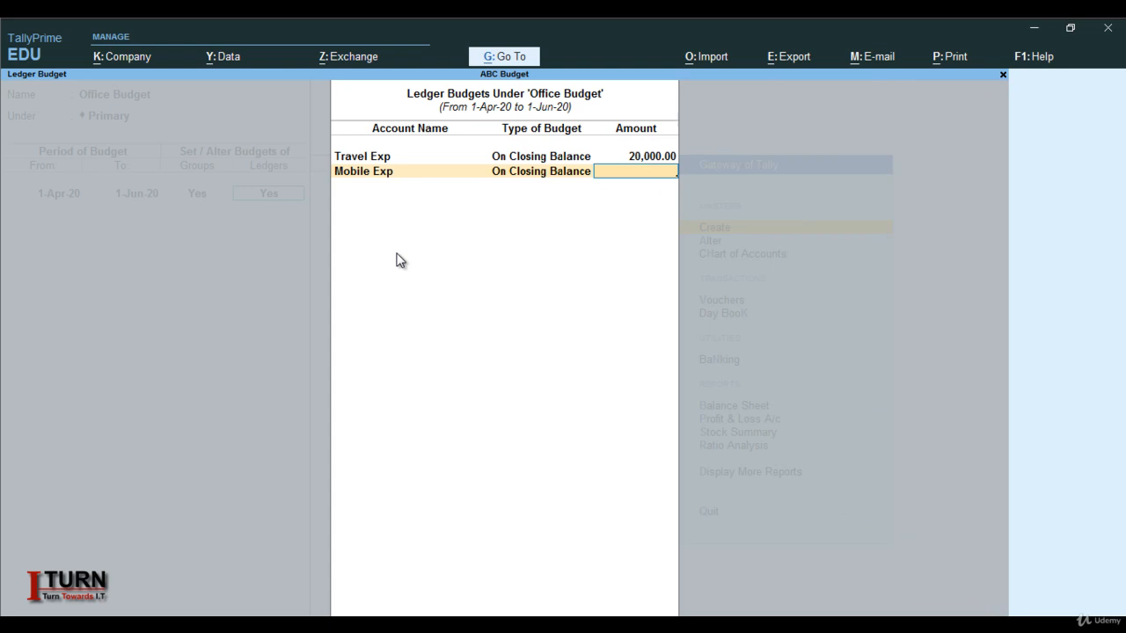
type("30000")
key("Return")
Add Adv Exp to the ledger budgets On Closing Balance with an amount of 30000, and finish the ledger list.
type("Ad")
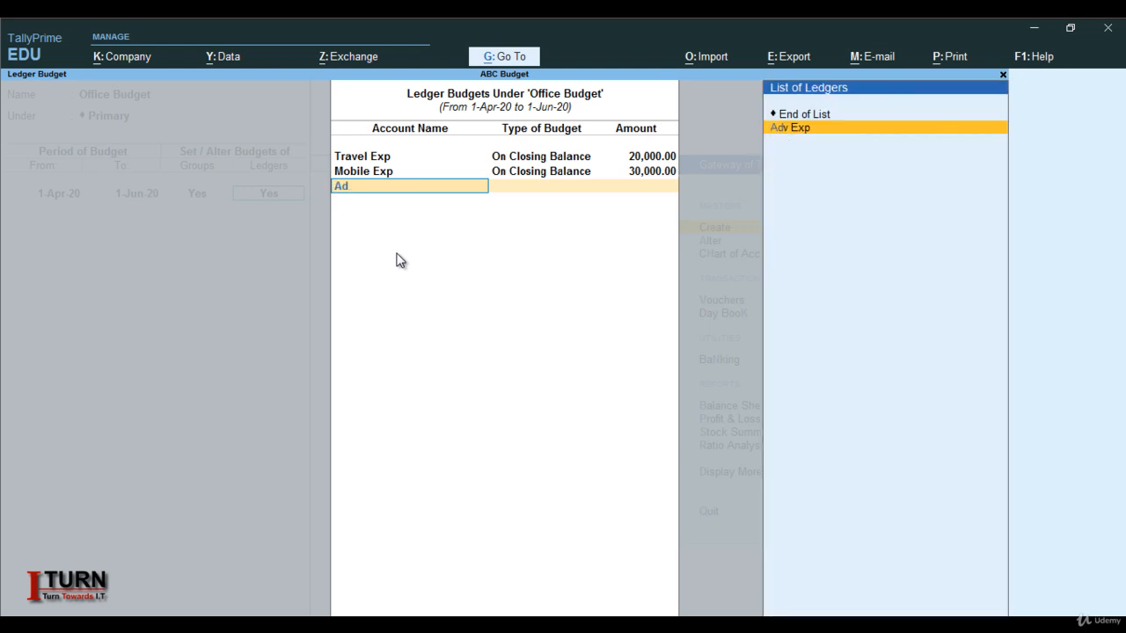
key("Return")
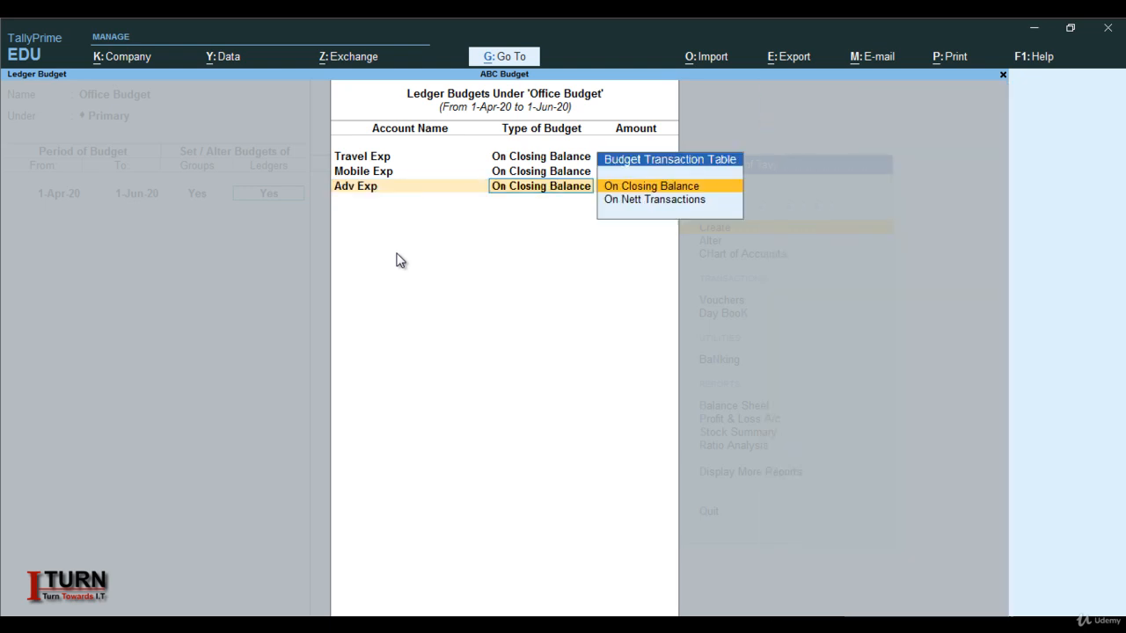
key("Return")
type("3")
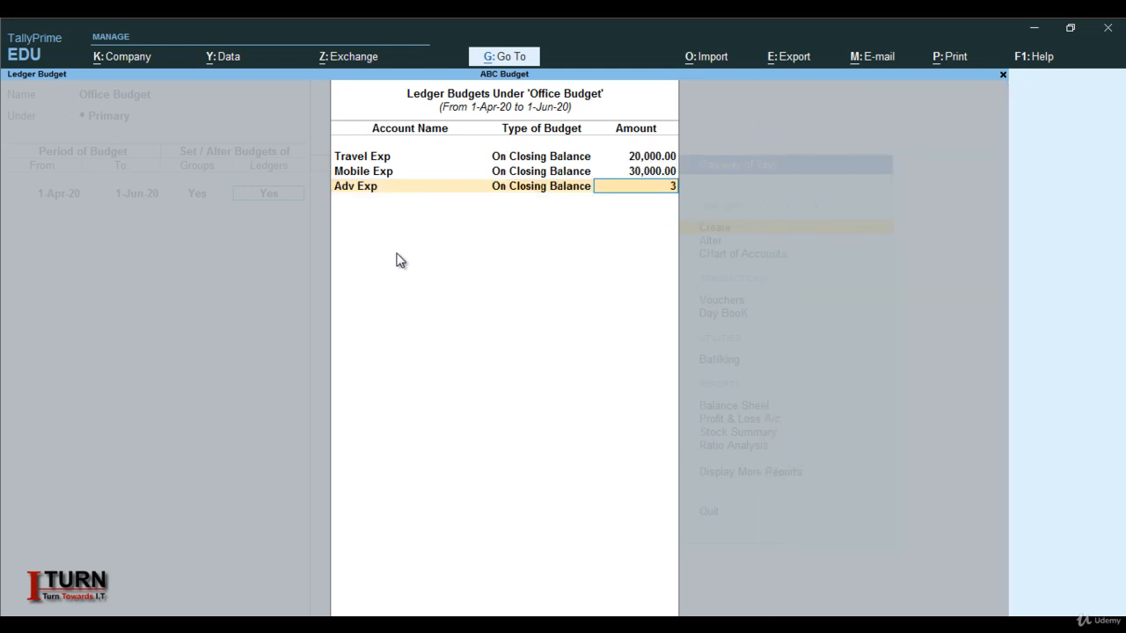
type("0000")
key("Return")
key("Return")
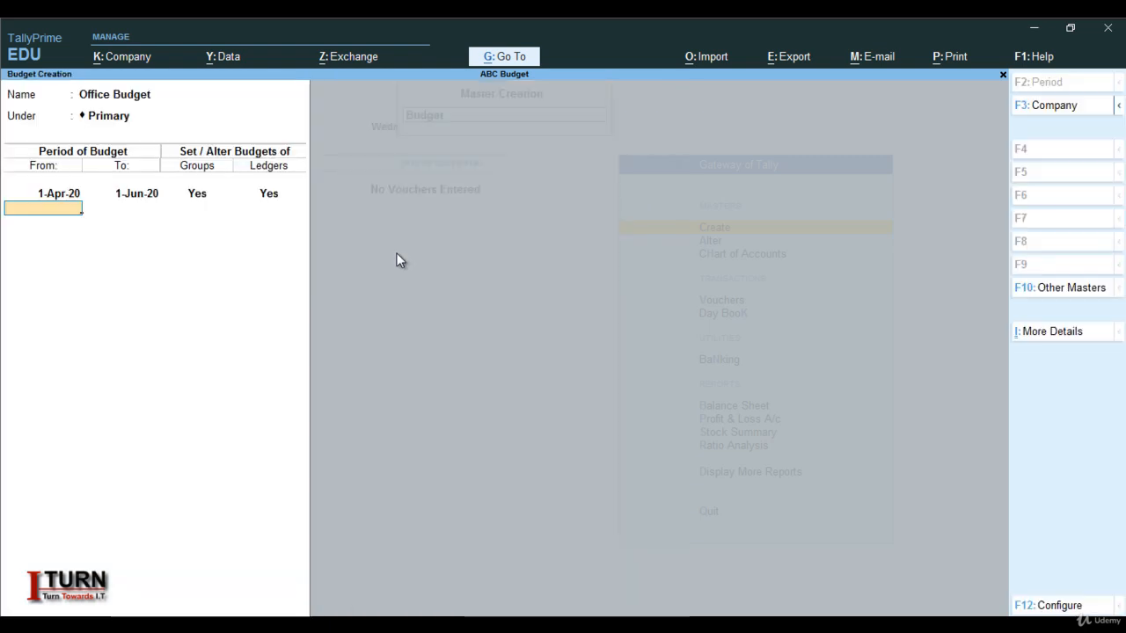
Save the Office Budget without adding another period and return to the Gateway of Tally.
key("Return")
key("Return")
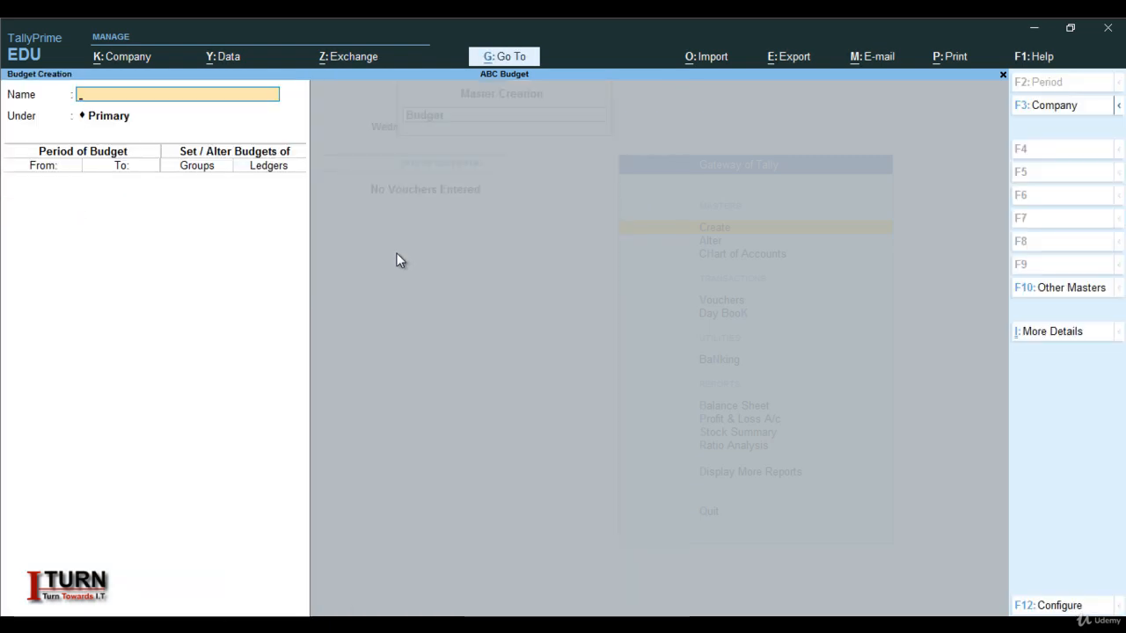
key("Escape")
key("Return")
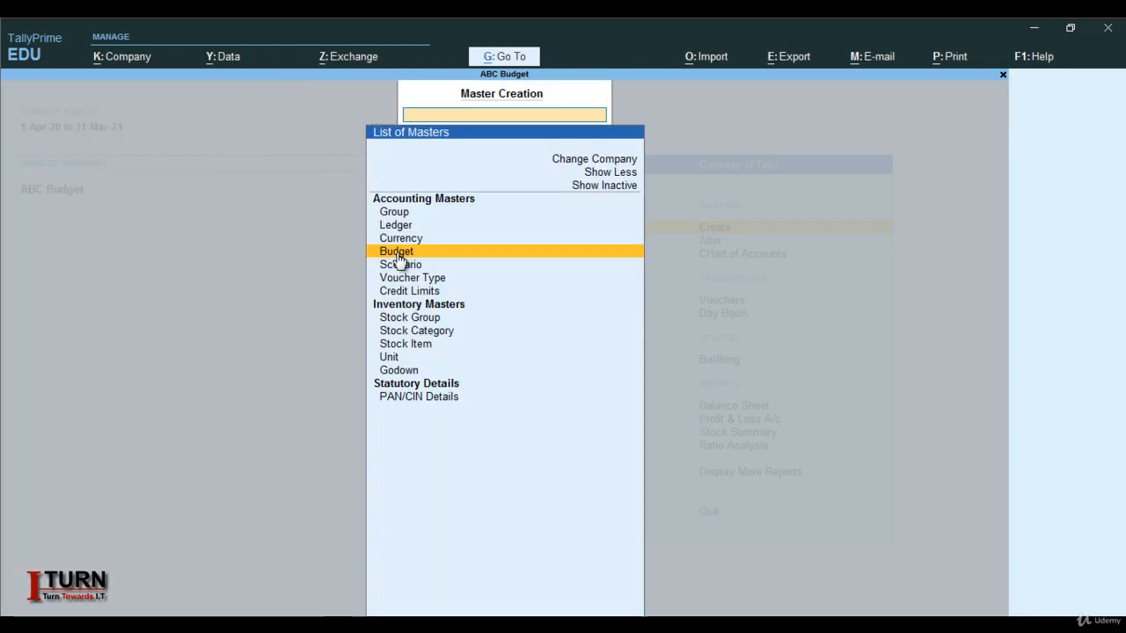
key("Escape")
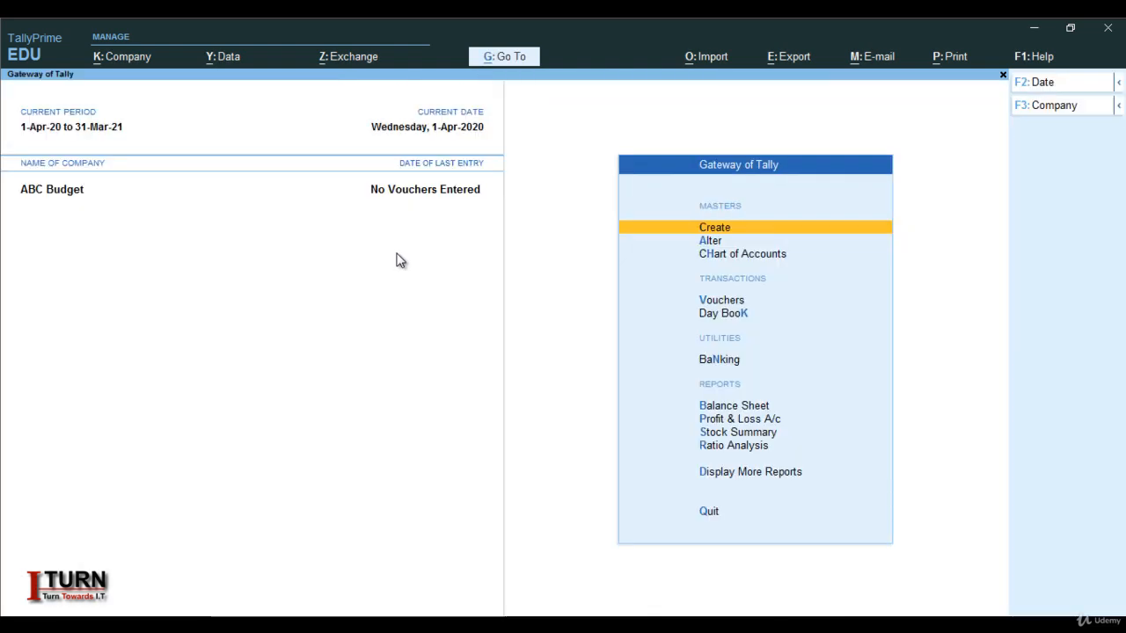
Start a payment voucher dated 1-Apr-20 and debit Travel Exp with 10000.
key("Down")
key("Down")
key("Down")
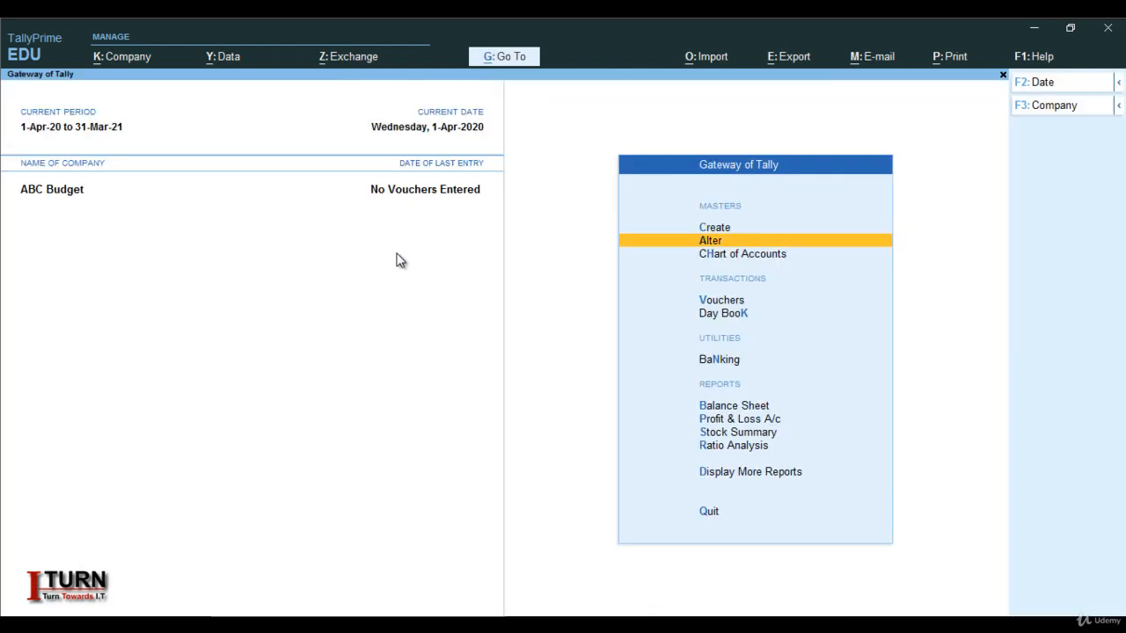
key("Return")
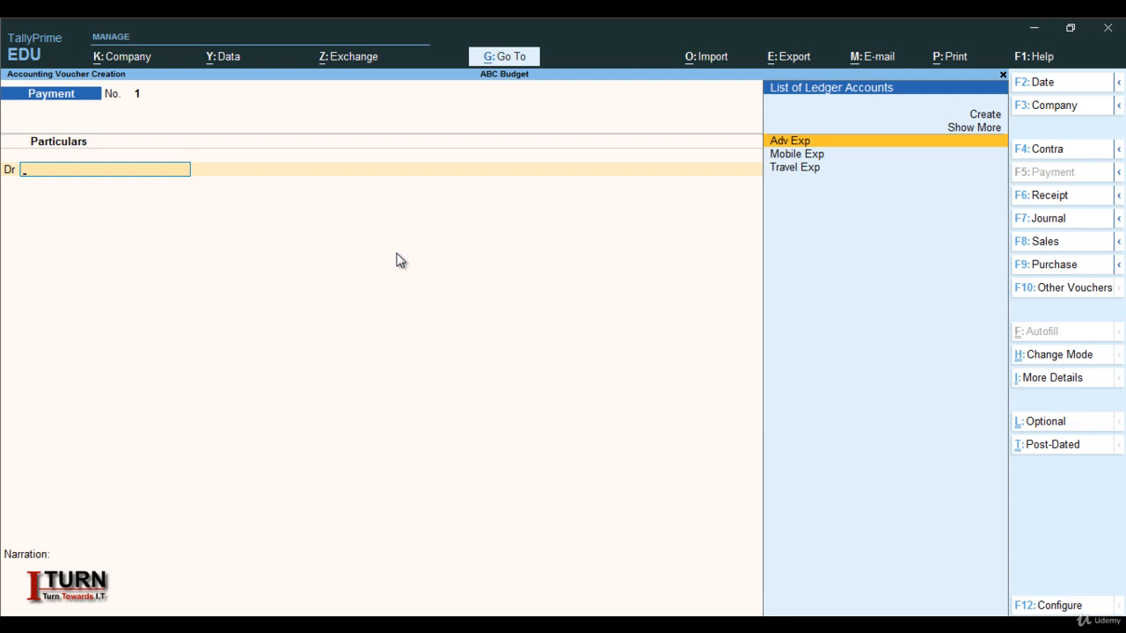
key("Down")
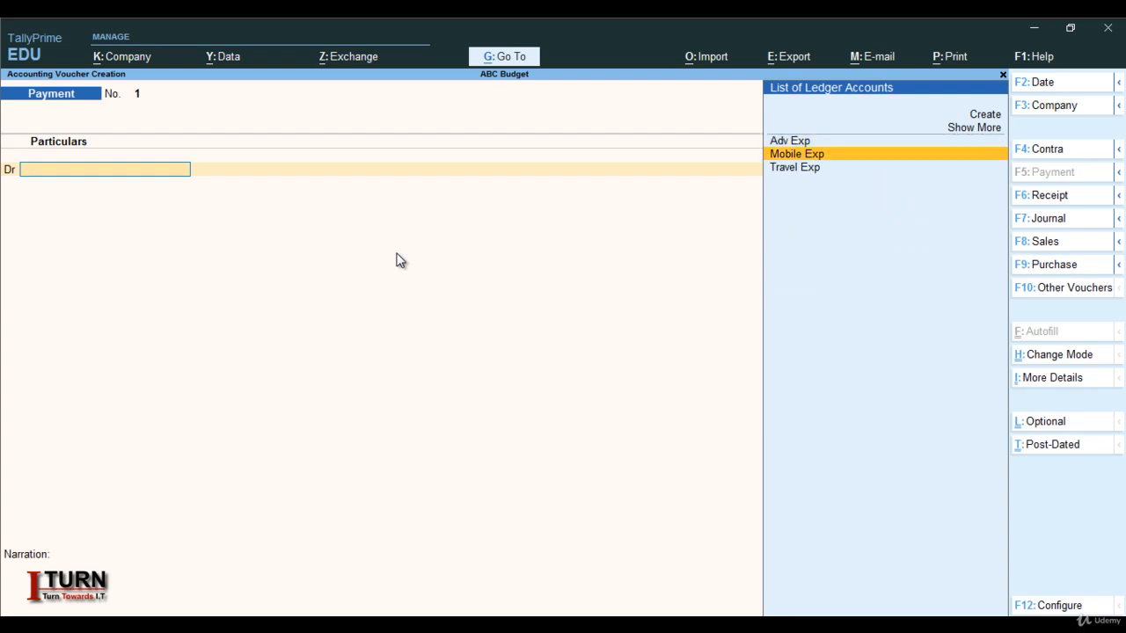
key("Down")
key("Return")
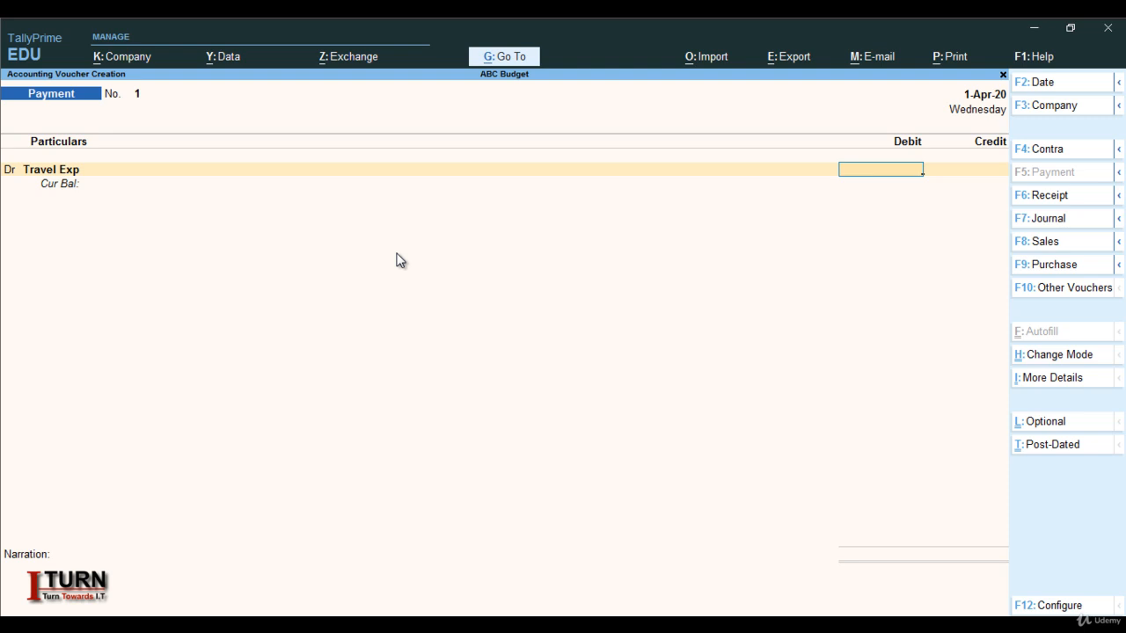
type("10000")
key("Return")
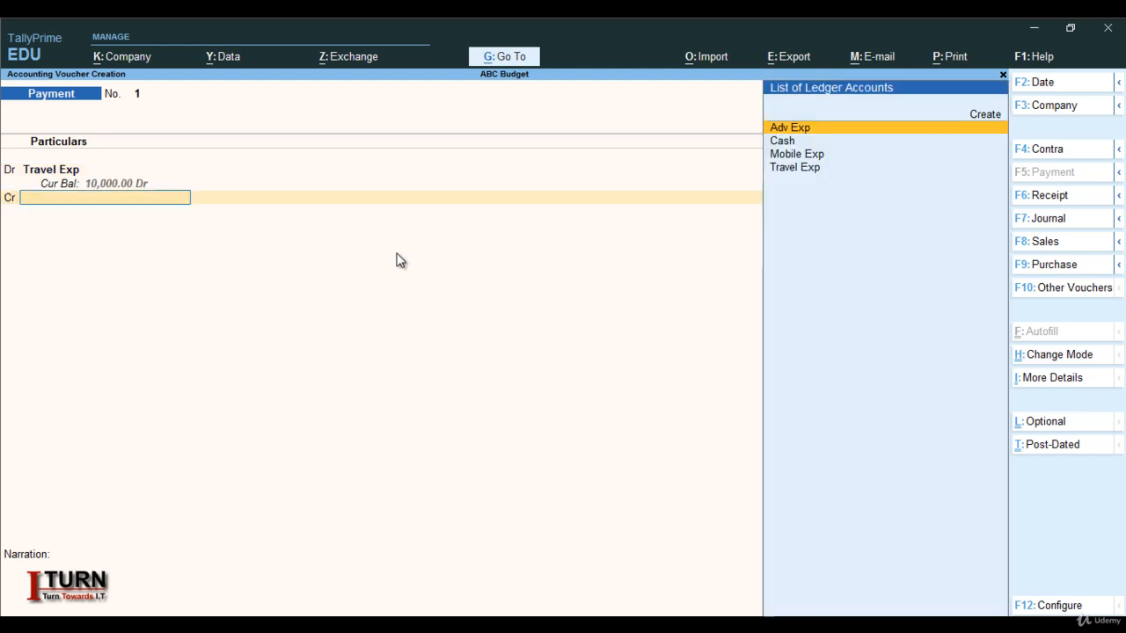
Credit Cash with 10000 in the Travel Exp payment and save the voucher without a narration.
key("Down")
key("Return")
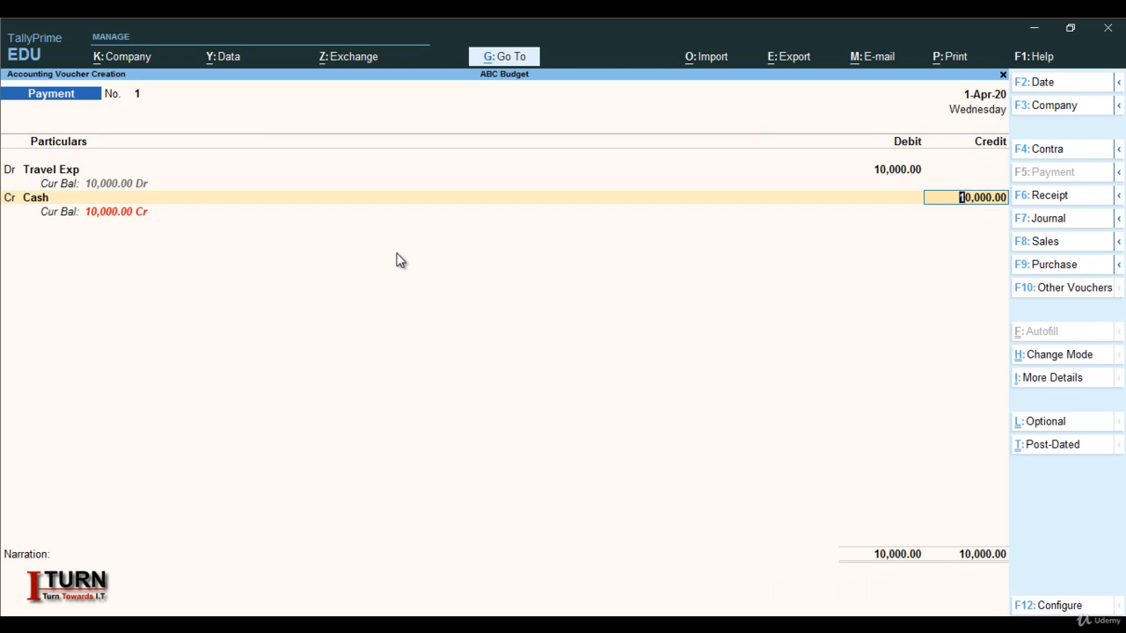
key("Return")
key("Return")
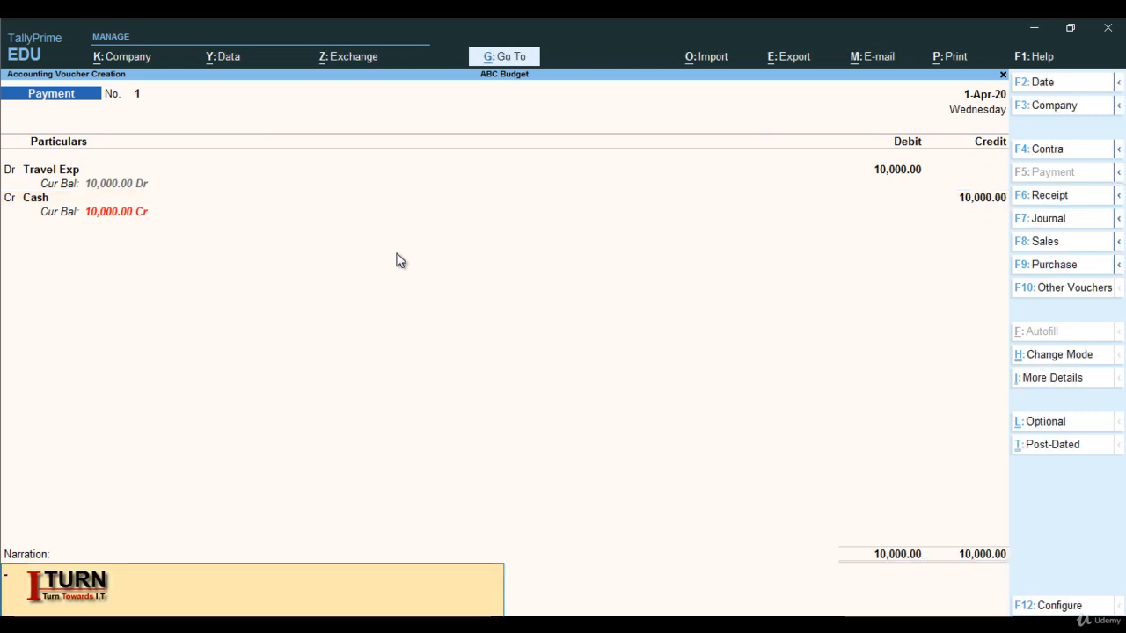
key("Return")
key("Return")
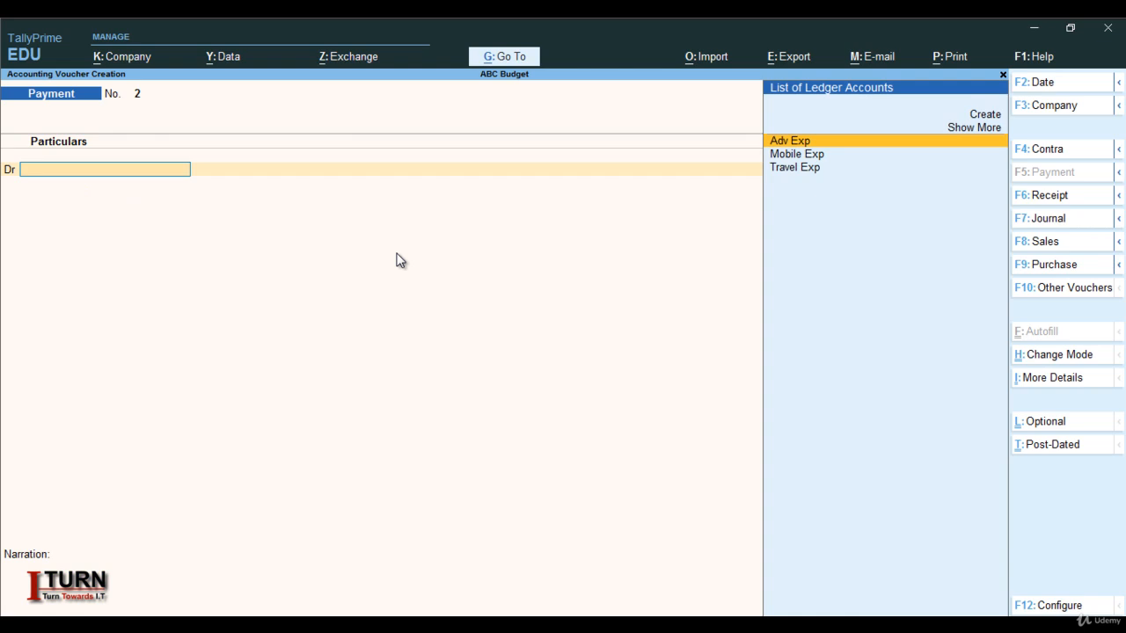
Debit Mobile Exp with 20000 in the second payment voucher.
key("Down")
key("Return")
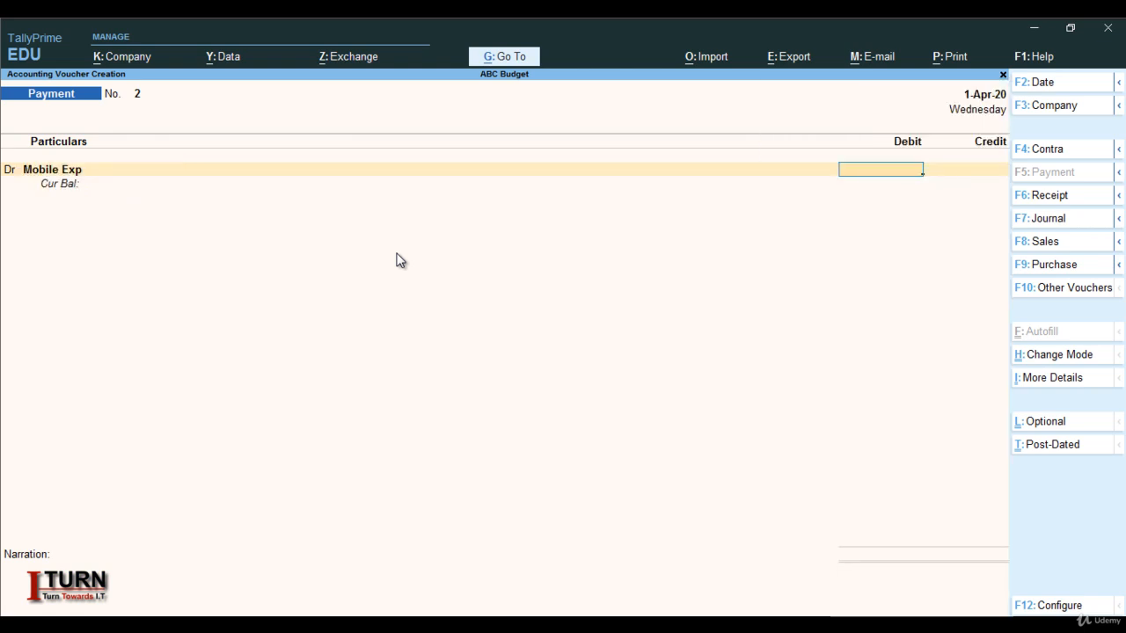
type("1")
type("20000")
key("Return")
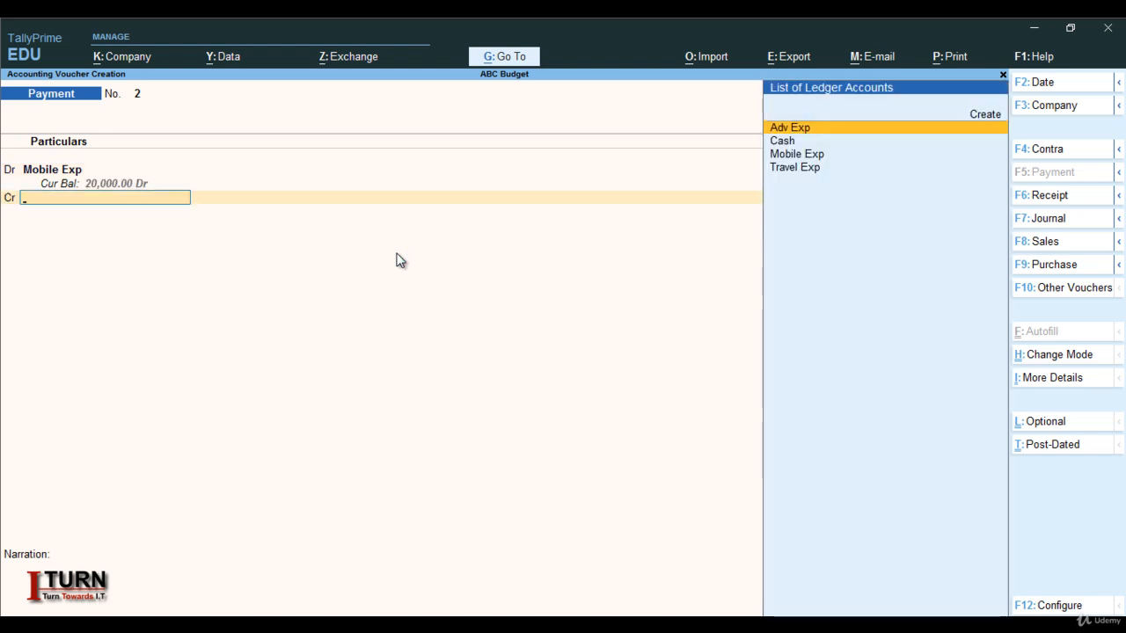
Credit Cash with 20000 in the Mobile Exp payment and save the voucher without a narration.
type("c")
key("Return")
key("Return")
key("Return")
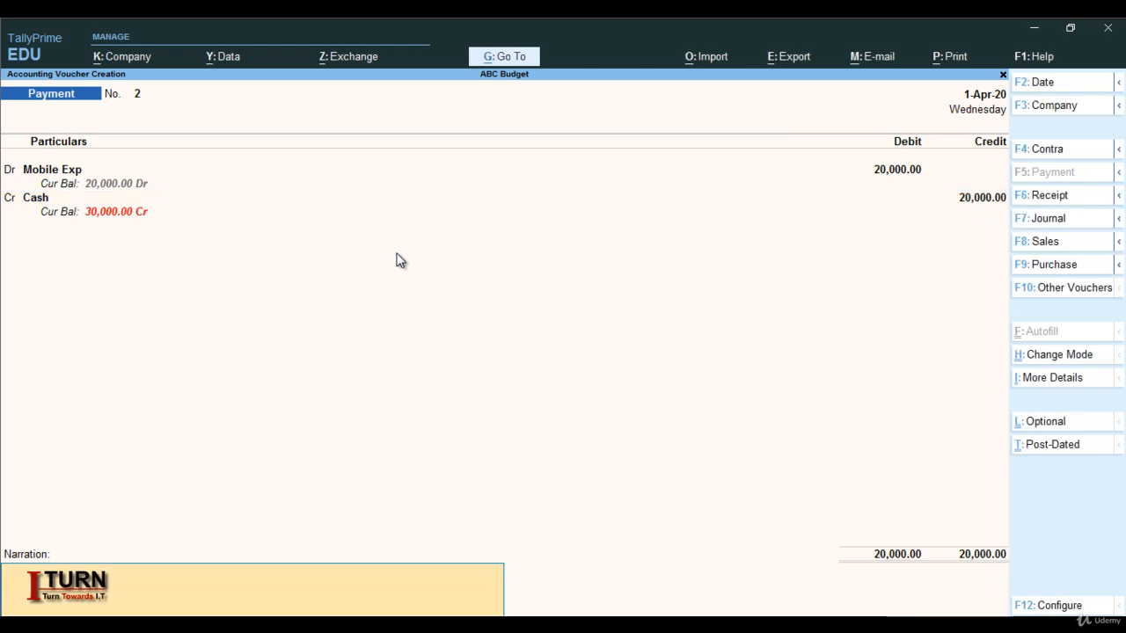
key("Return")
key("Return")
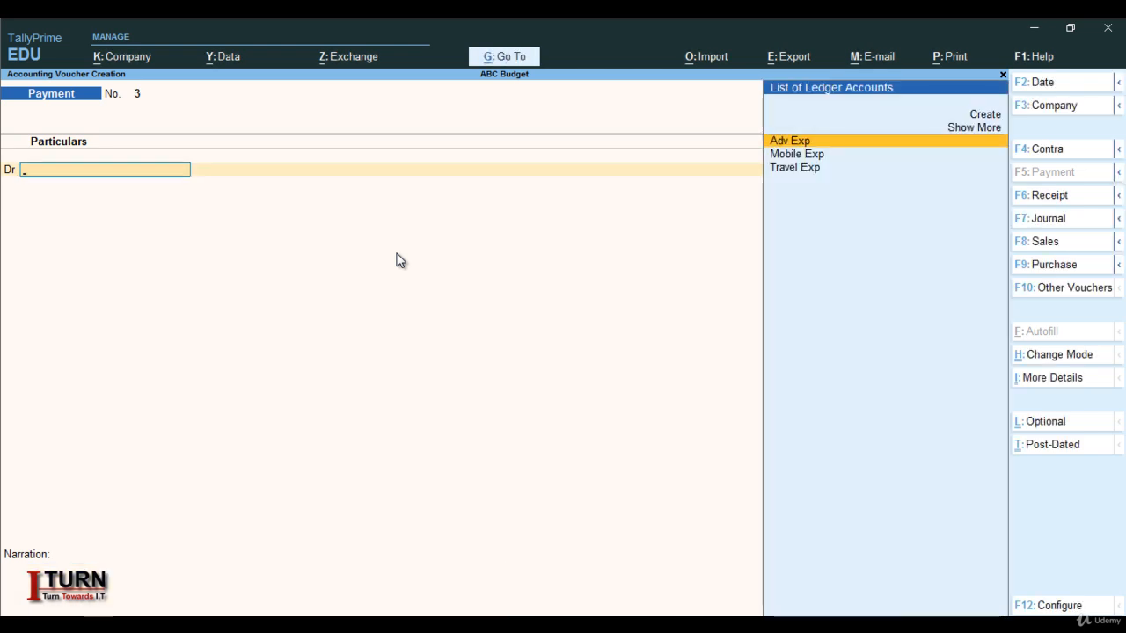
Debit Adv Exp with 25000 in the third payment voucher.
key("Return")
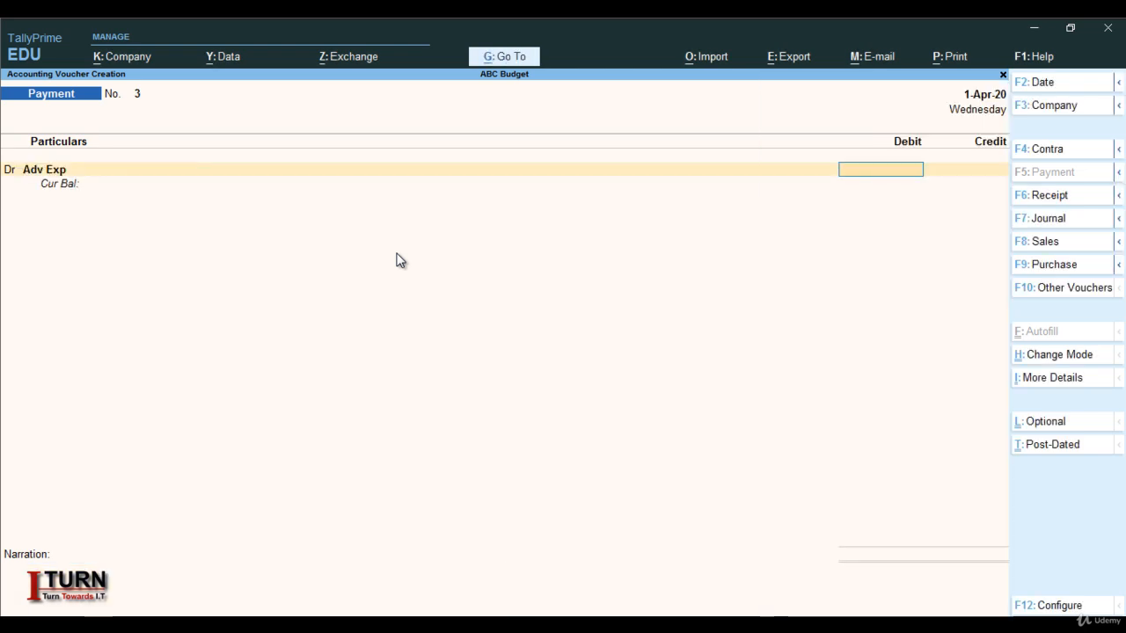
type("25000")
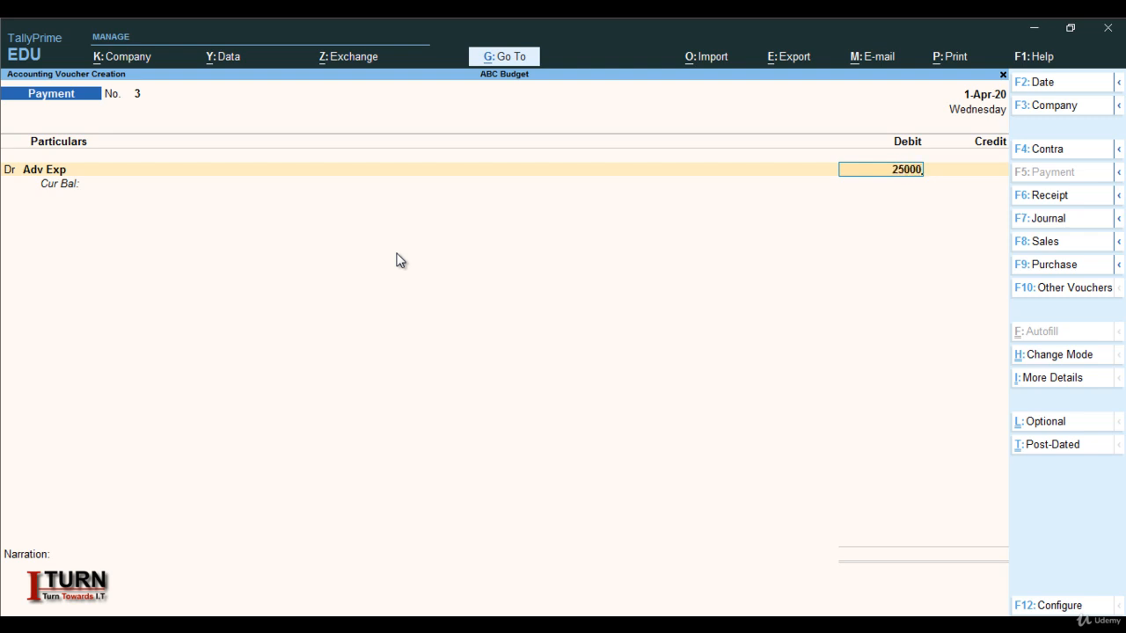
key("Return")
key("Return")
Credit Cash with 25000, save the Adv Exp payment without a narration, and leave voucher entry.
key("Down")
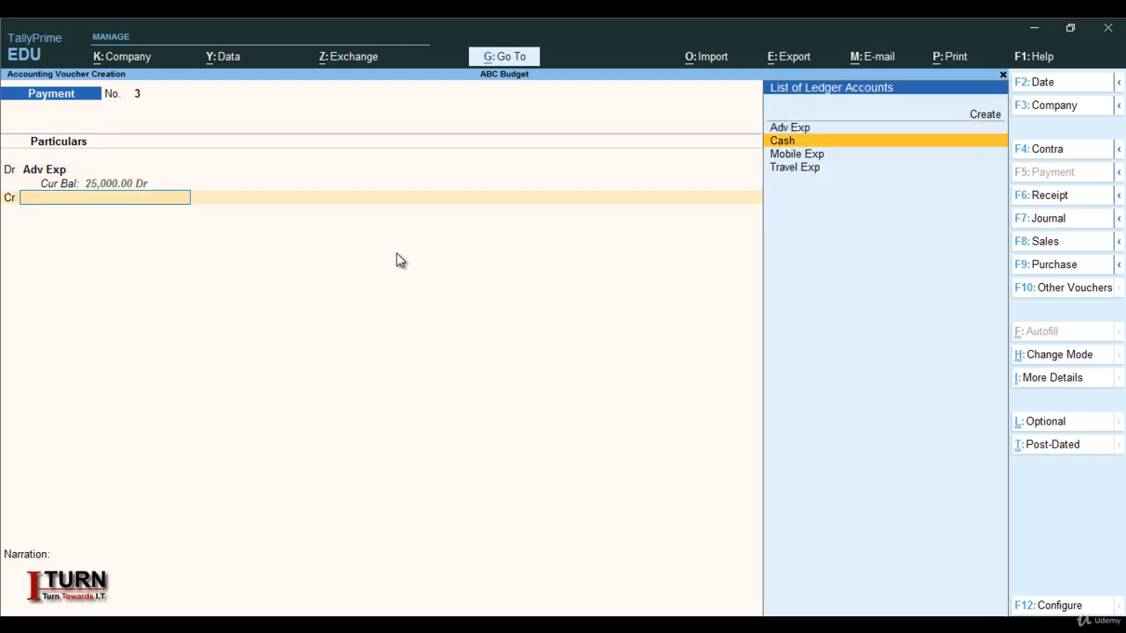
key("Return")
key("Return")
key("Return")
key("Return")
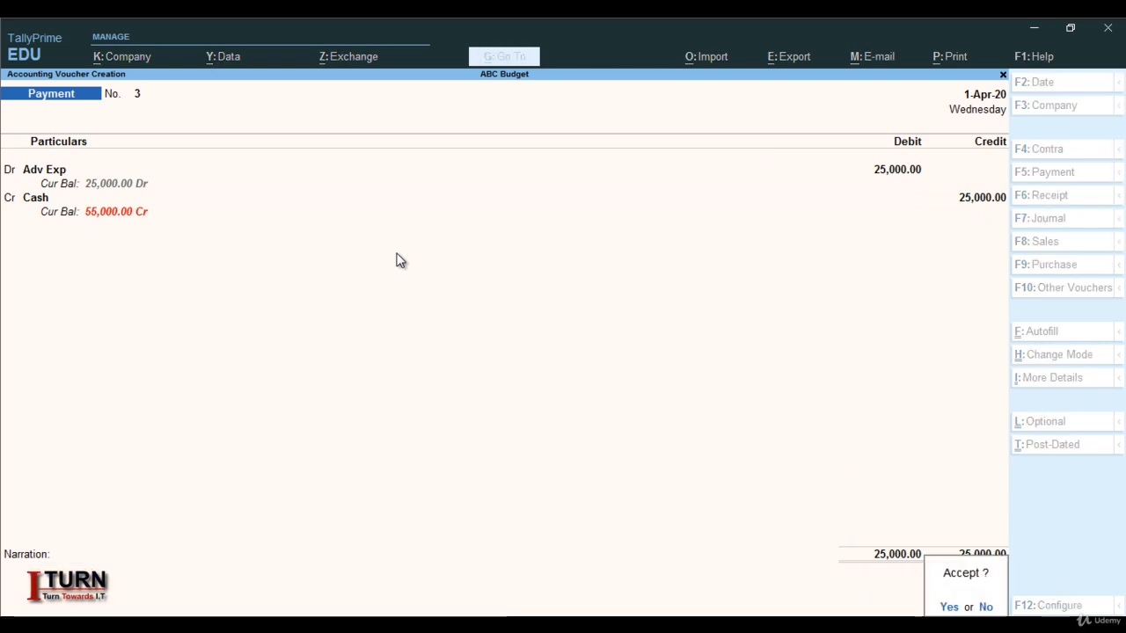
key("Return")
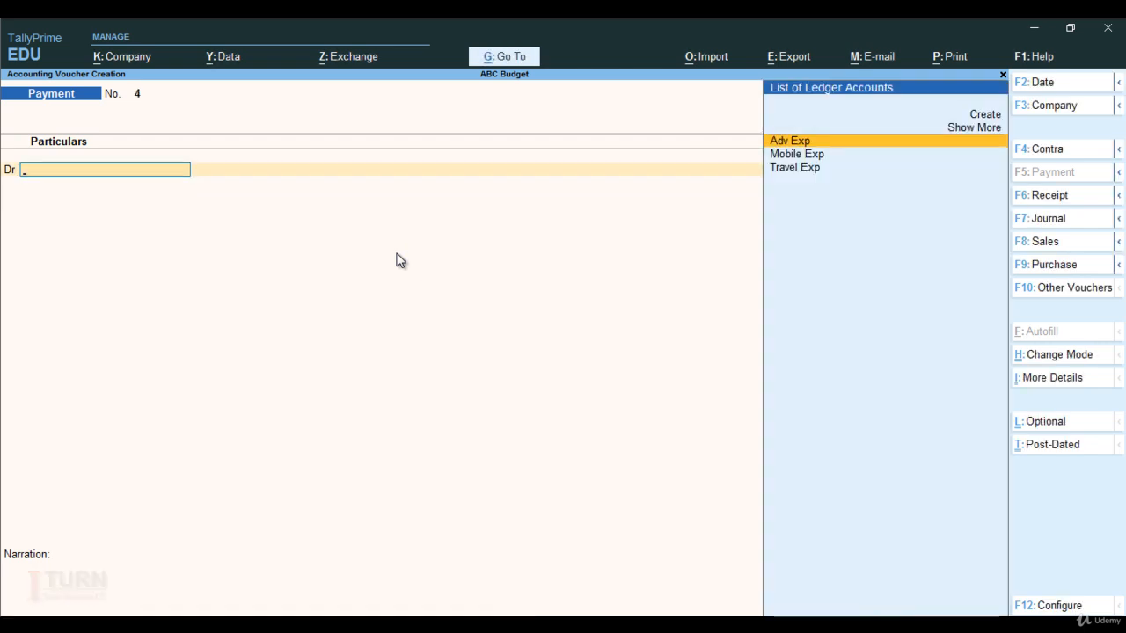
key("Escape")
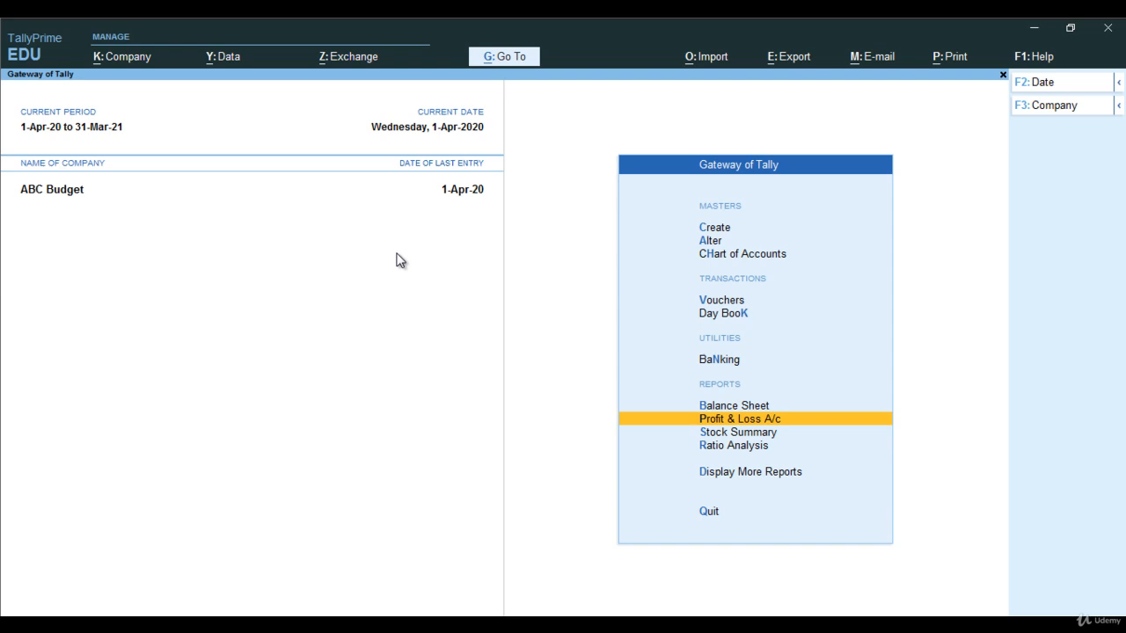
Open the Trial Balance and drill down into the Indirect Expenses group summary.
key("Down")
key("Down")
key("Down")
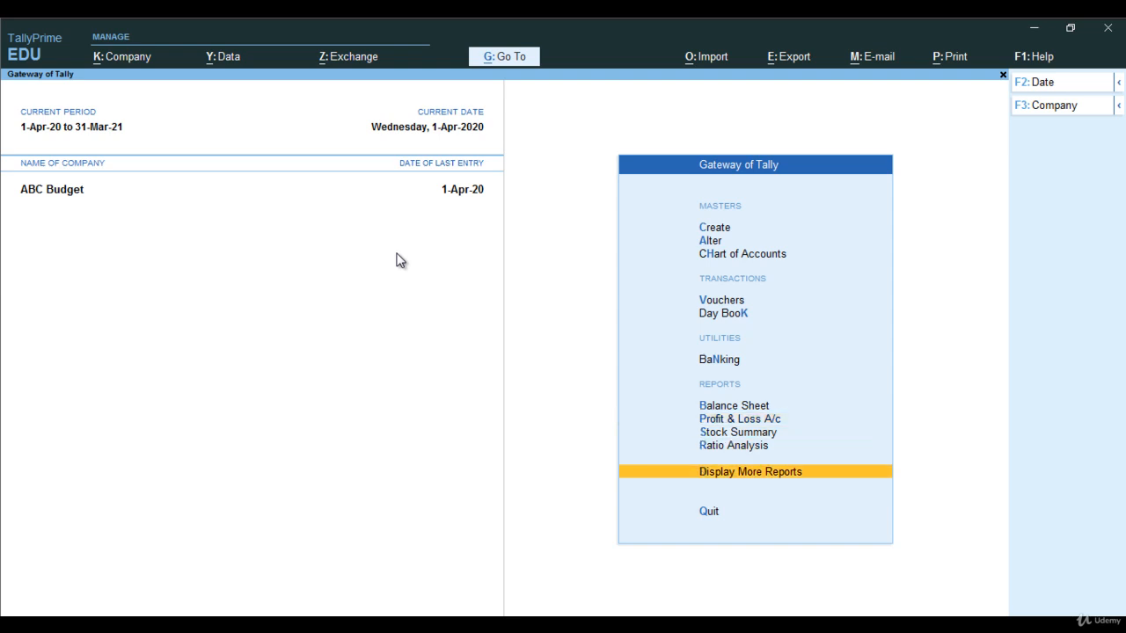
key("Return")
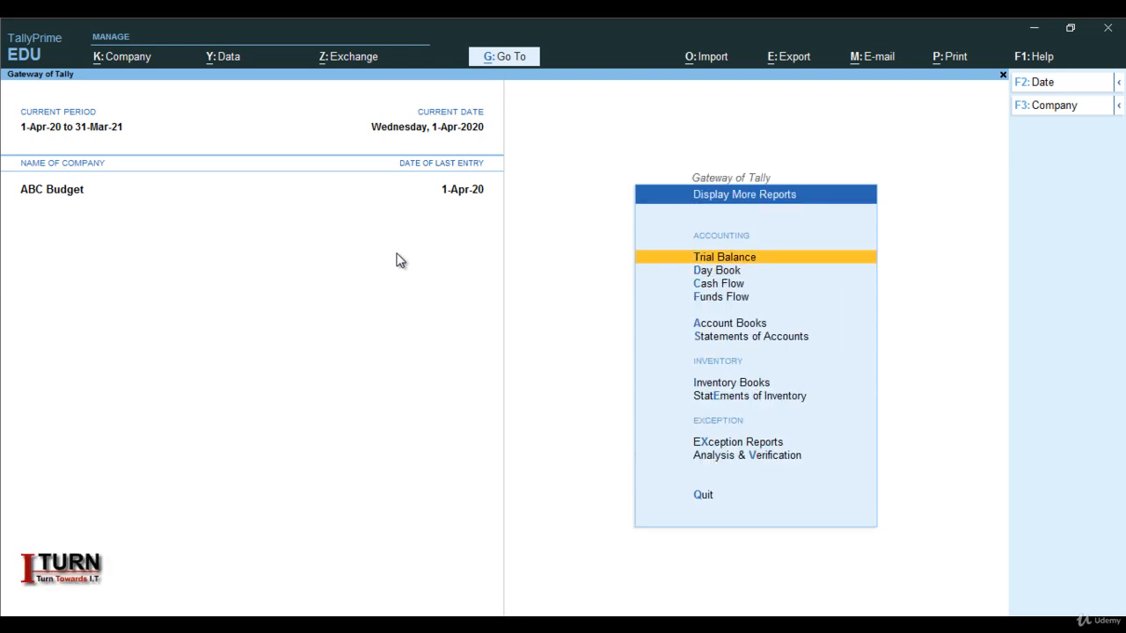
key("Return")
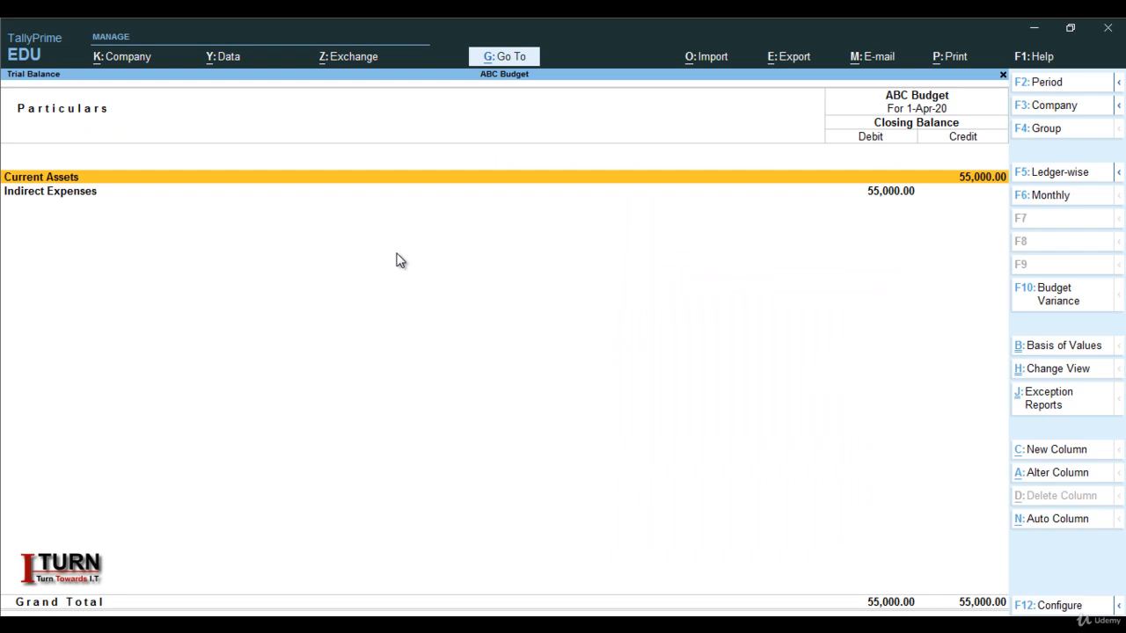
key("Down")
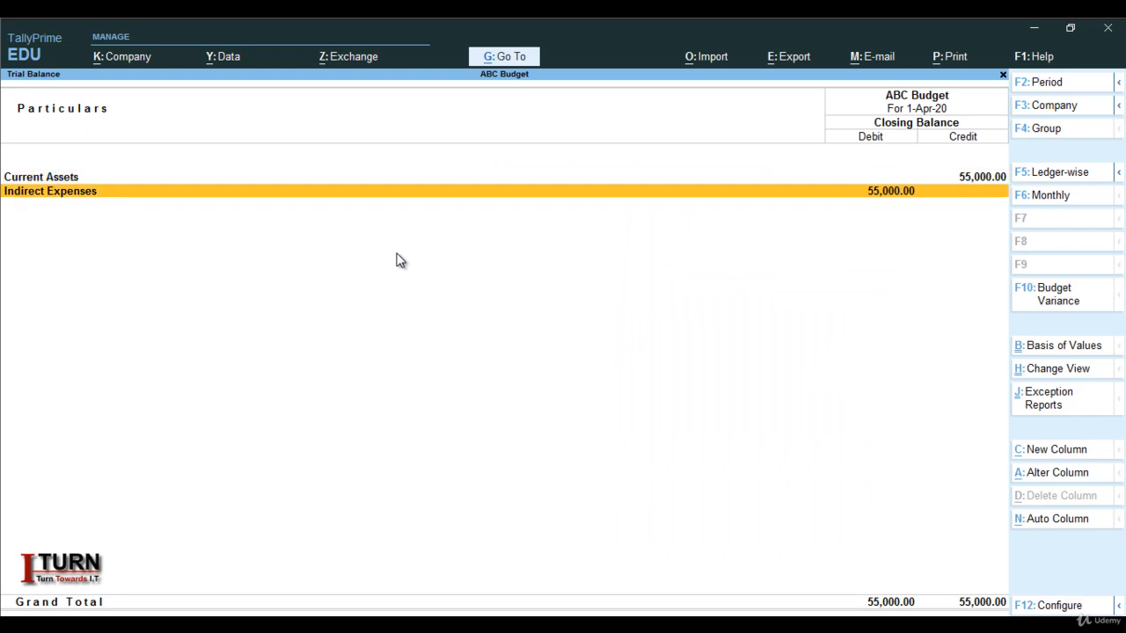
key("Return")
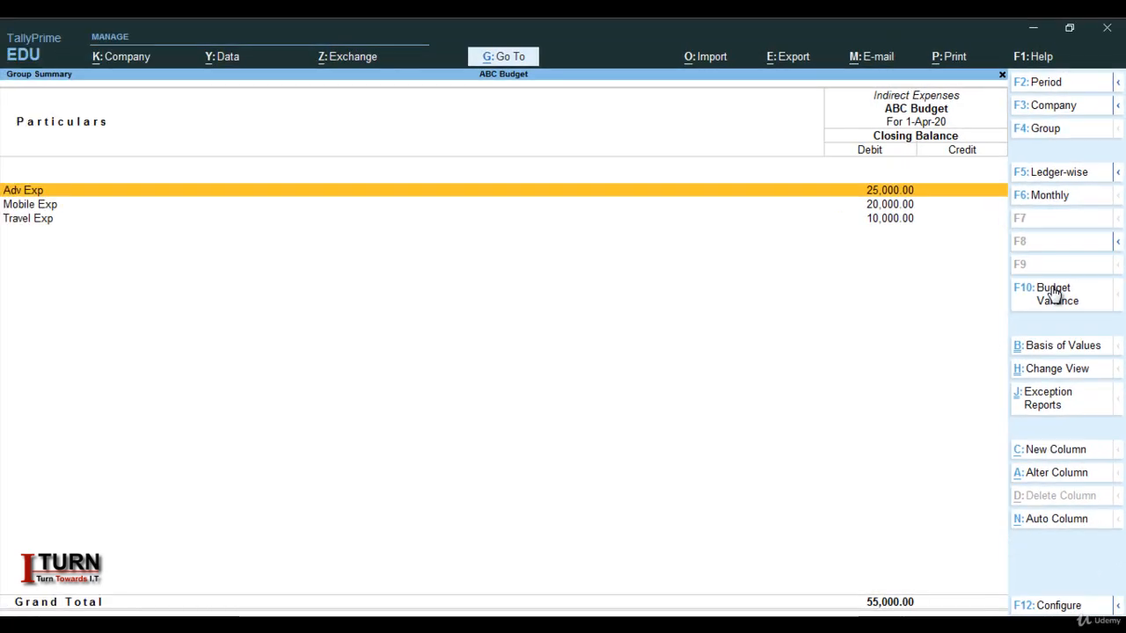
Compare the Indirect Expenses ledgers with Office Budget using the budget variance analysis, and leave the Trial Balance report.
left_click(1055, 294)
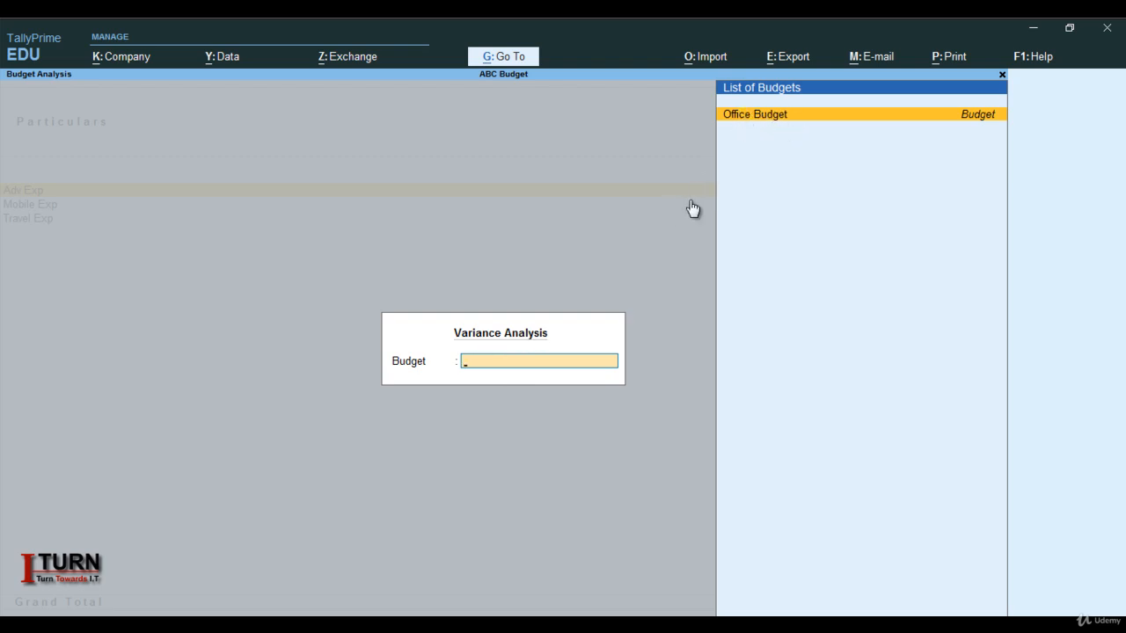
key("Return")
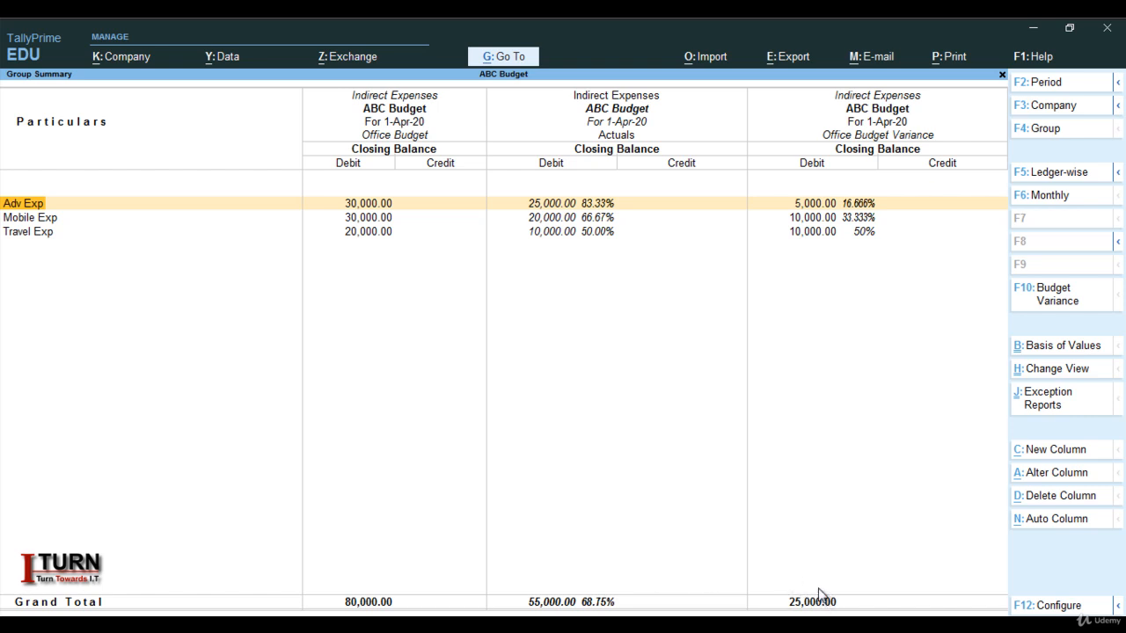
key("Escape")
key("Escape")
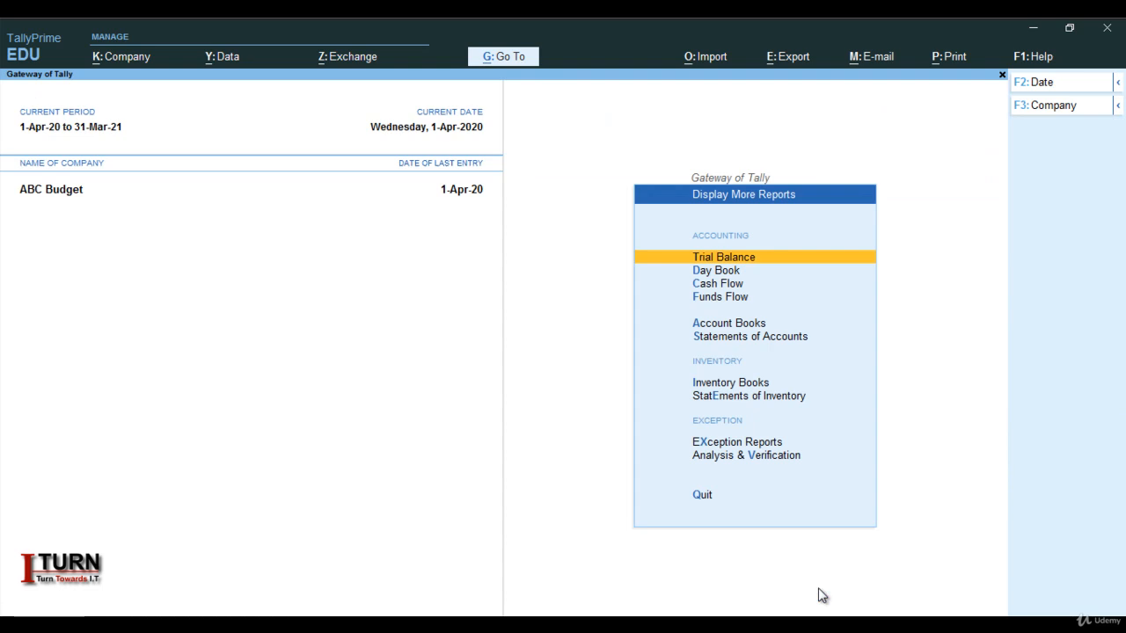